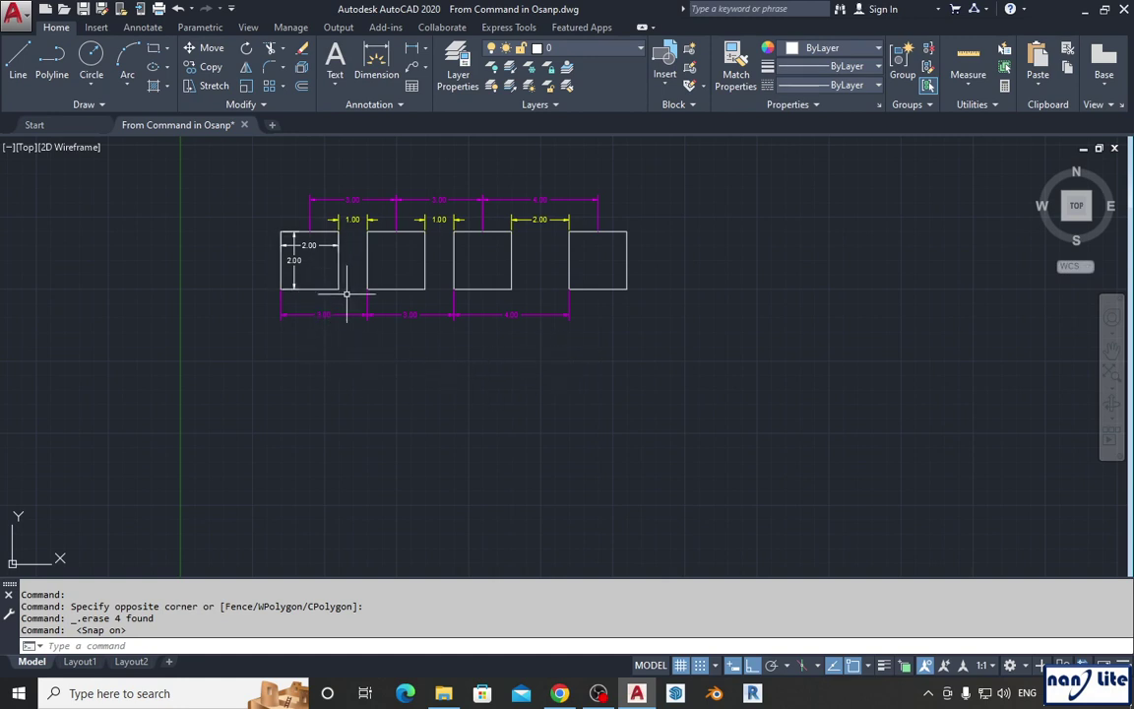
Frame the squares and select the leftmost dimensioned square for copying
{"action": "scroll", "coordinate": [348, 274], "scroll_direction": "up", "scroll_amount": 2}
{"action": "middle_click_drag", "start_coordinate": [348, 284], "coordinate": [345, 322]}
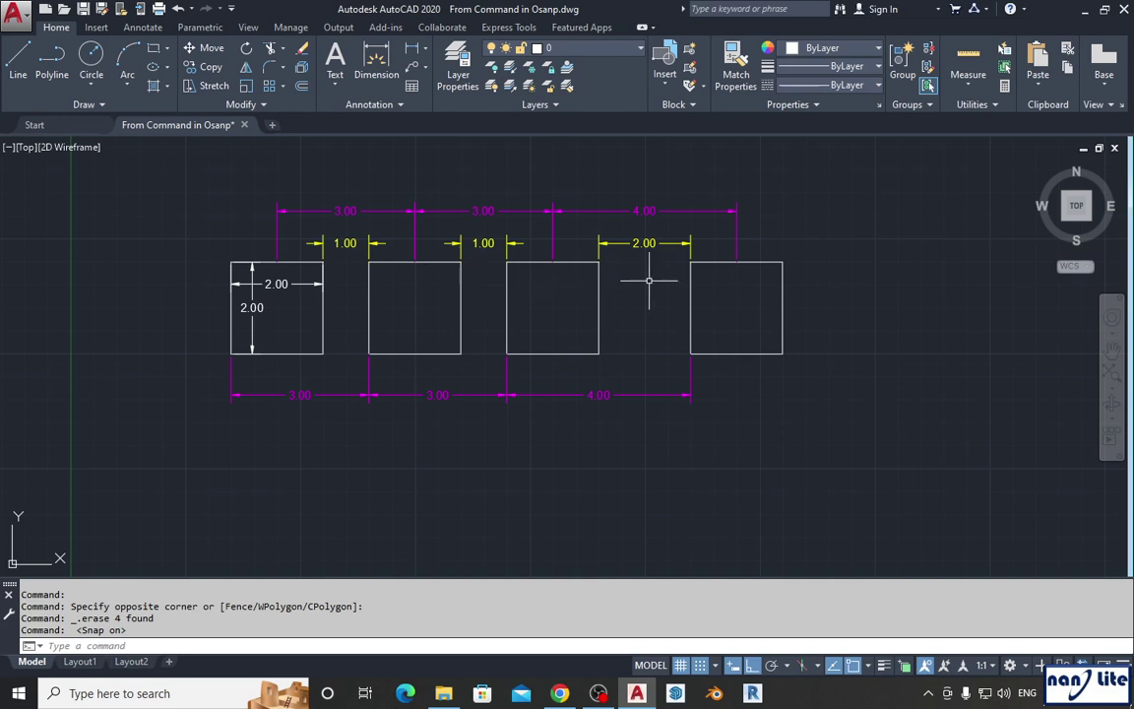
{"action": "scroll", "coordinate": [630, 290], "scroll_direction": "down", "scroll_amount": 2}
{"action": "scroll", "coordinate": [663, 292], "scroll_direction": "up", "scroll_amount": 2}
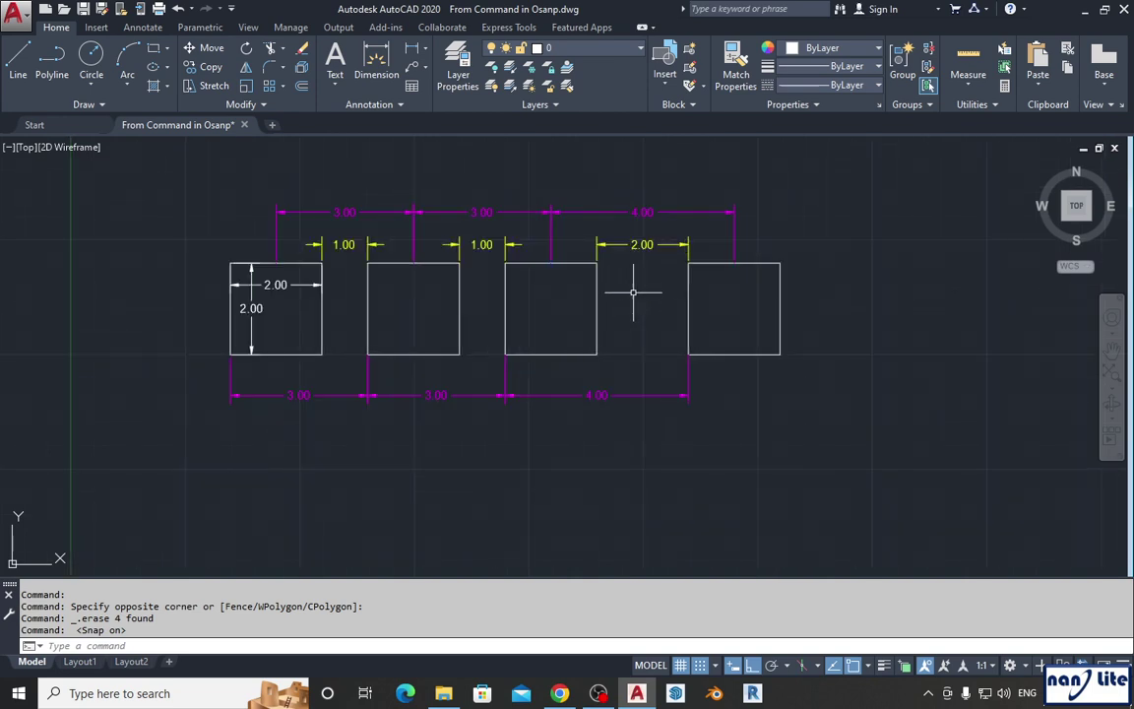
{"action": "middle_click_drag", "start_coordinate": [628, 291], "coordinate": [553, 294]}
{"action": "scroll", "coordinate": [610, 295], "scroll_direction": "down", "scroll_amount": 2}
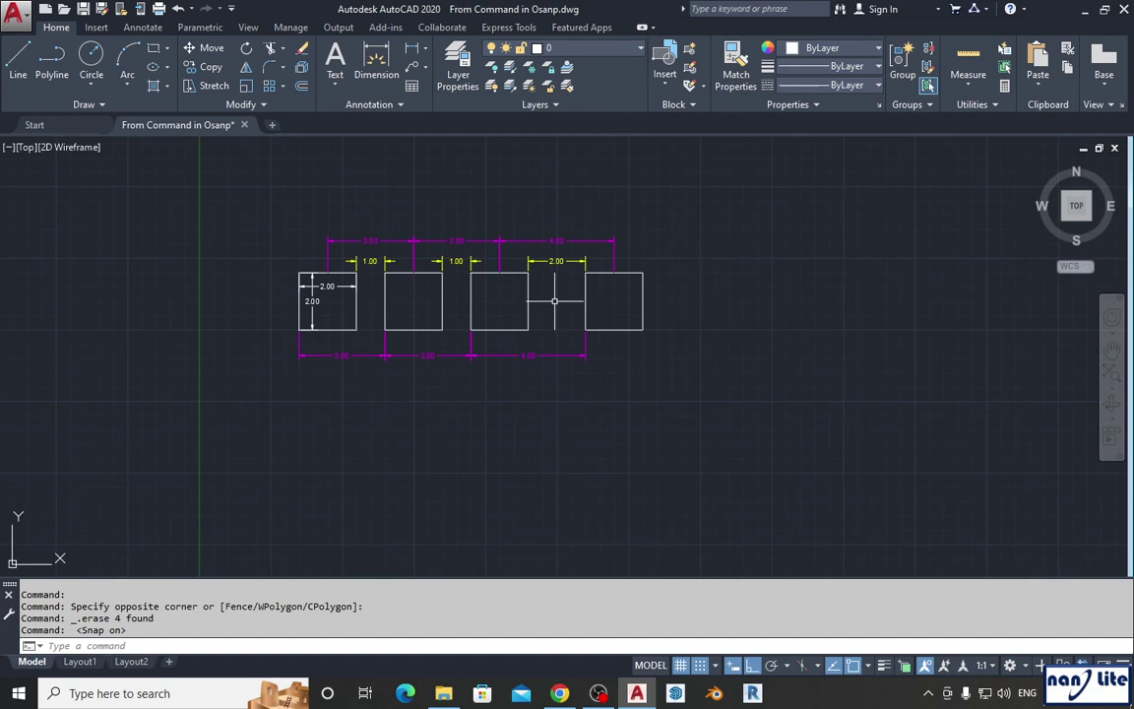
{"action": "type", "text": "CO"}
{"action": "key", "text": "Return"}
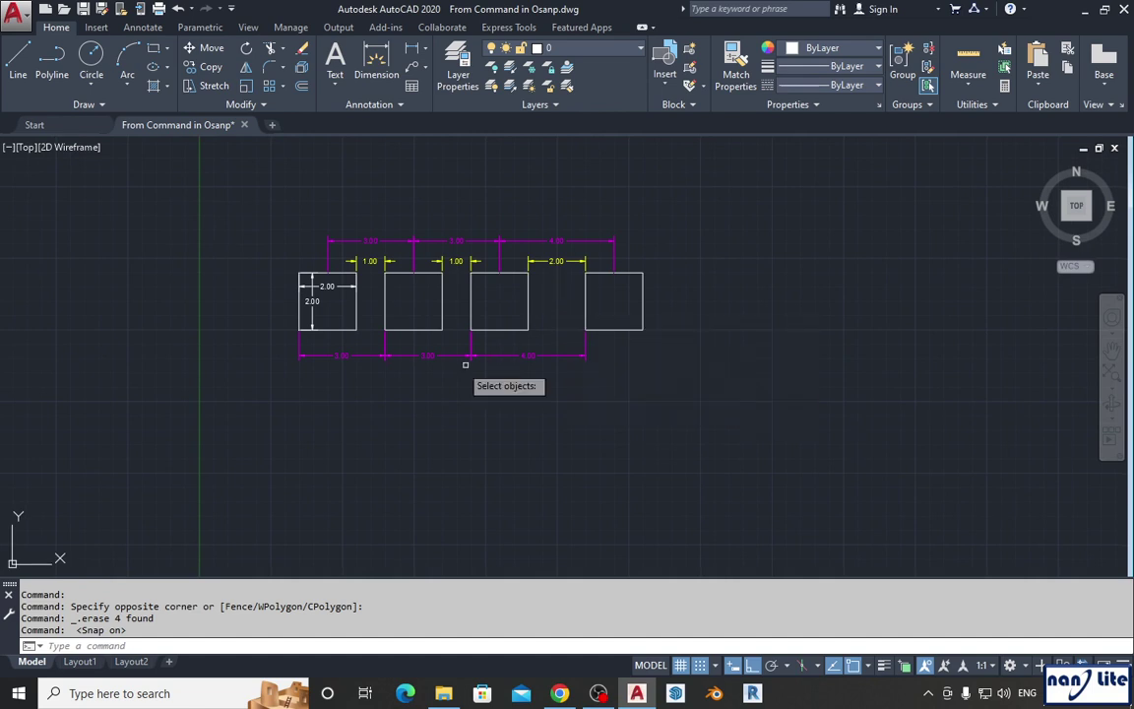
{"action": "left_click", "coordinate": [345, 330]}
{"action": "key", "text": "Return"}
Place the copy 5 units directly below the first square, then turn Snap off
{"action": "left_click", "coordinate": [687, 330]}
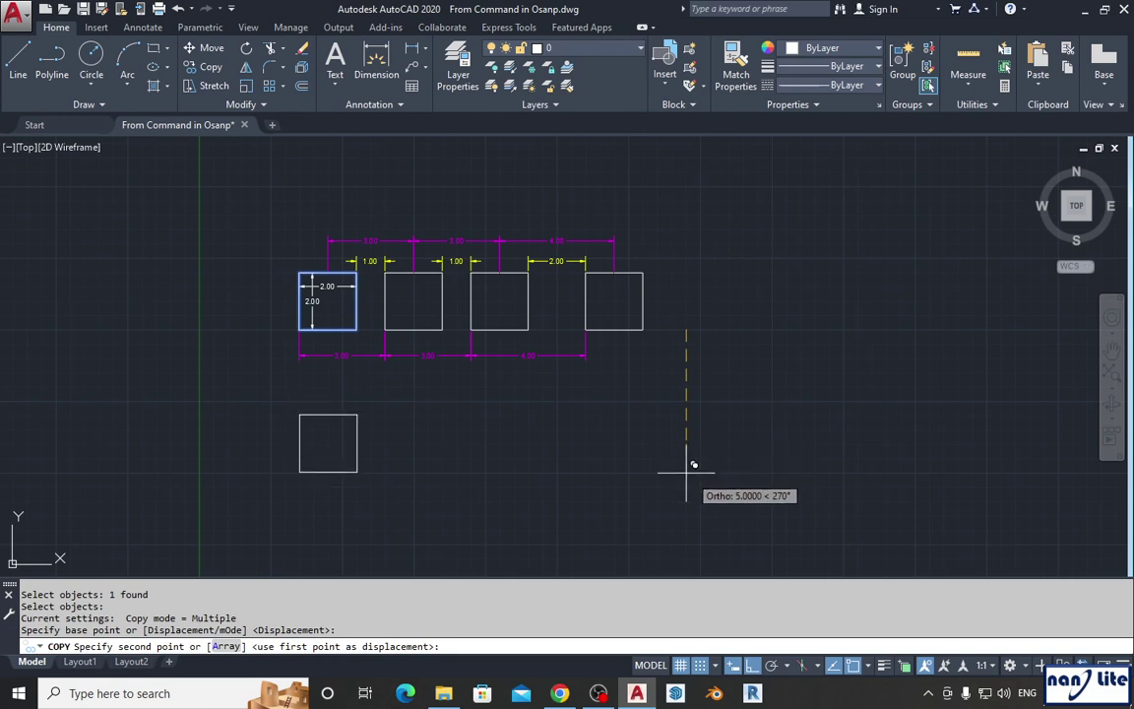
{"action": "left_click", "coordinate": [686, 472]}
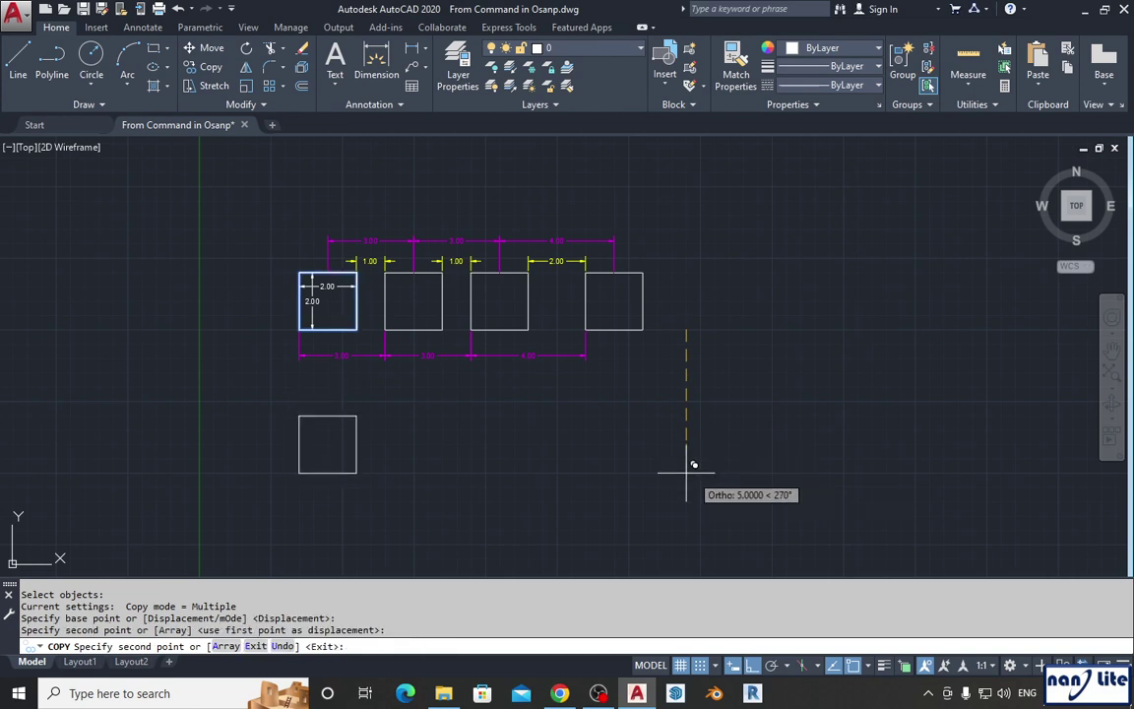
{"action": "key", "text": "Return"}
{"action": "middle_click_drag", "start_coordinate": [598, 474], "coordinate": [578, 403]}
{"action": "key", "text": "F9"}
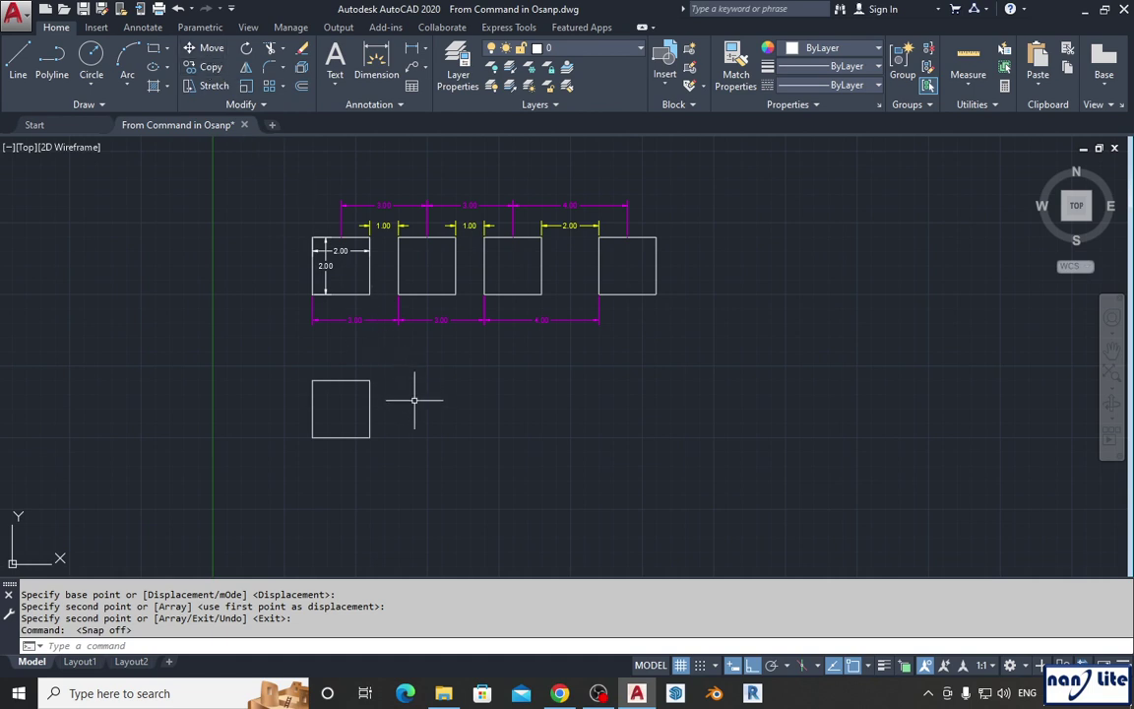
Select the lower square for copying and set a base point below its left side
{"action": "type", "text": "co"}
{"action": "key", "text": "Return"}
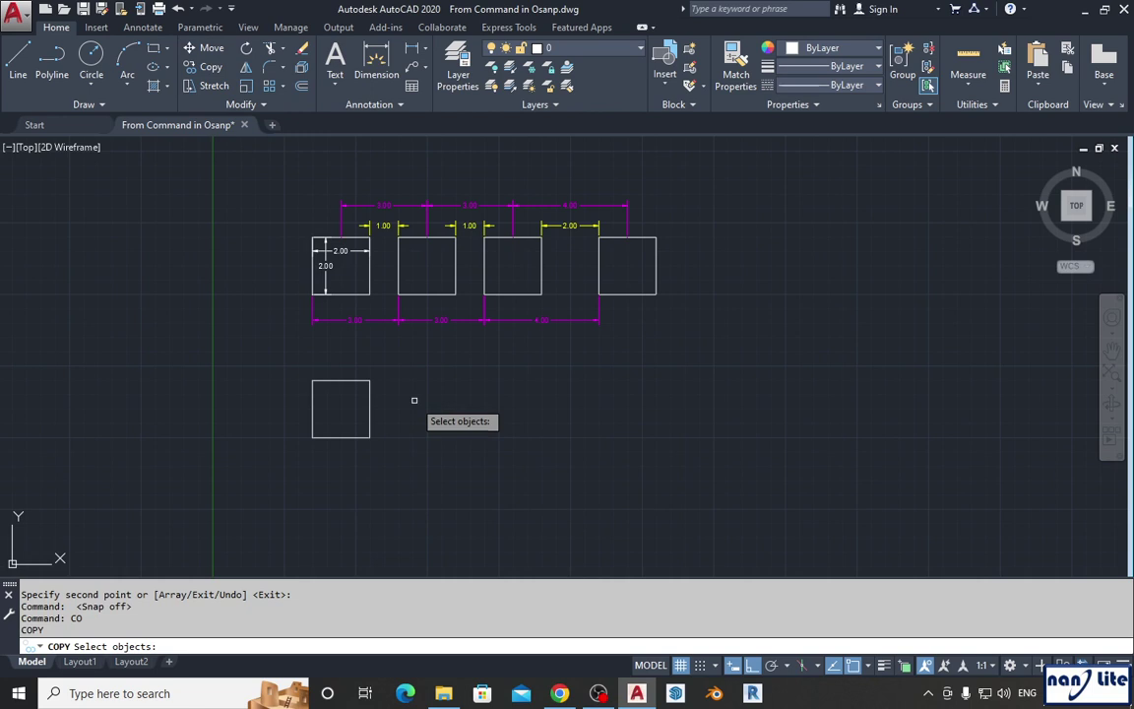
{"action": "left_click", "coordinate": [343, 436]}
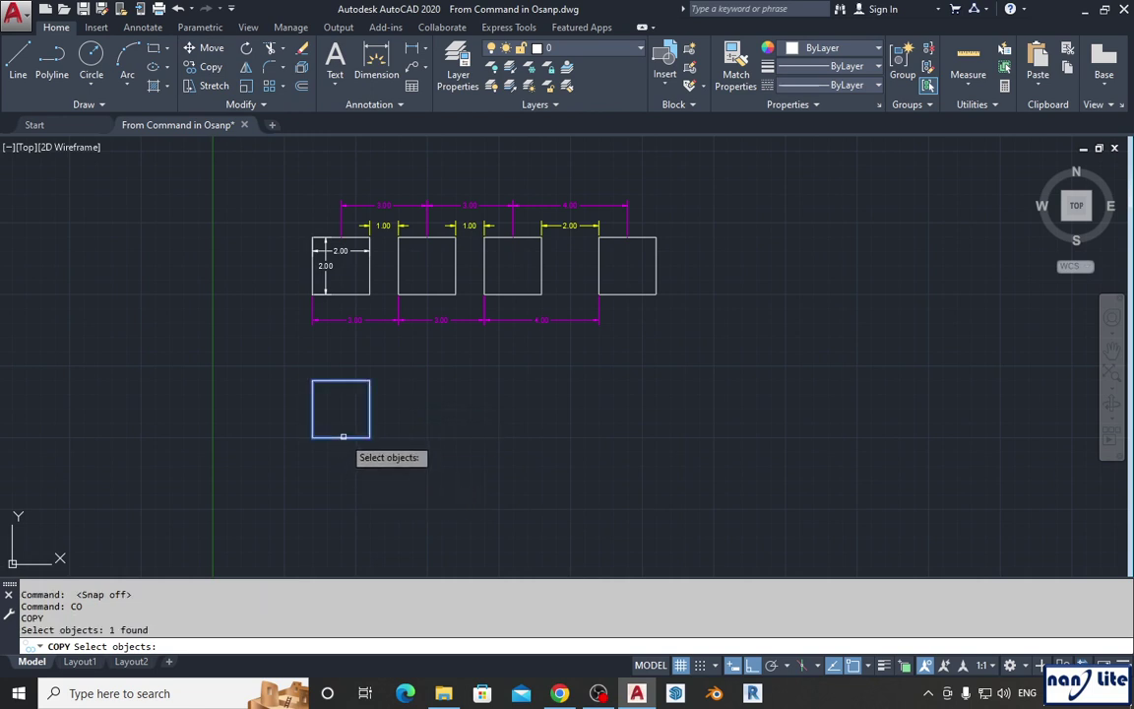
{"action": "key", "text": "Return"}
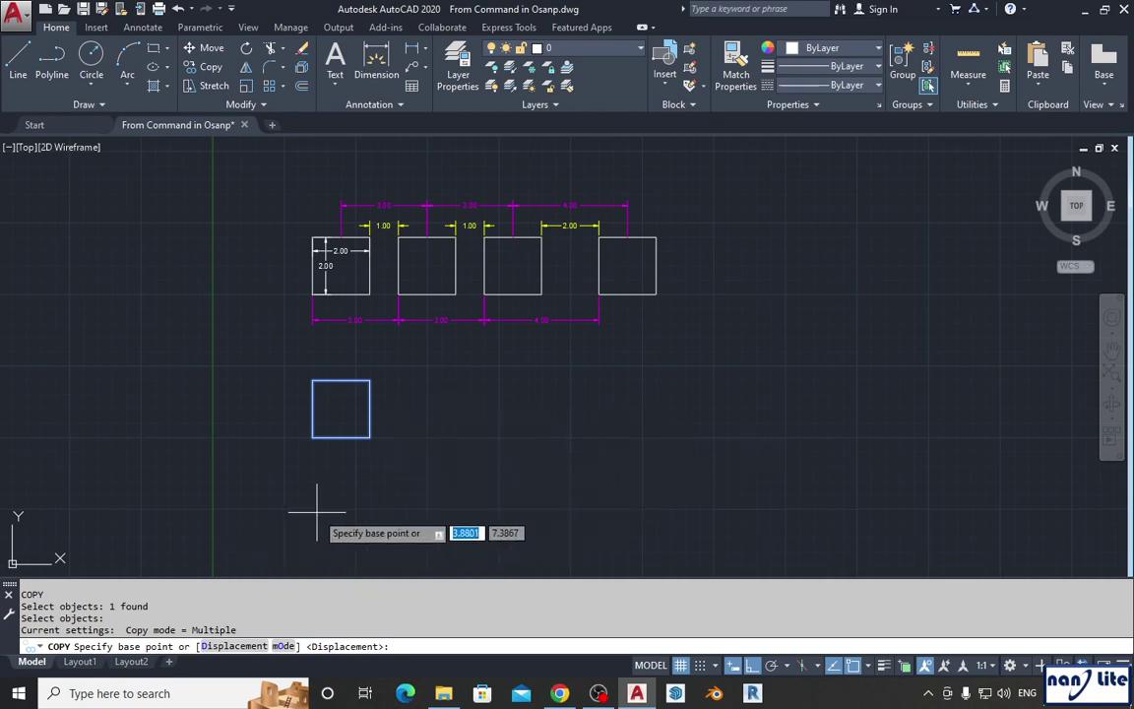
{"action": "left_click", "coordinate": [310, 483]}
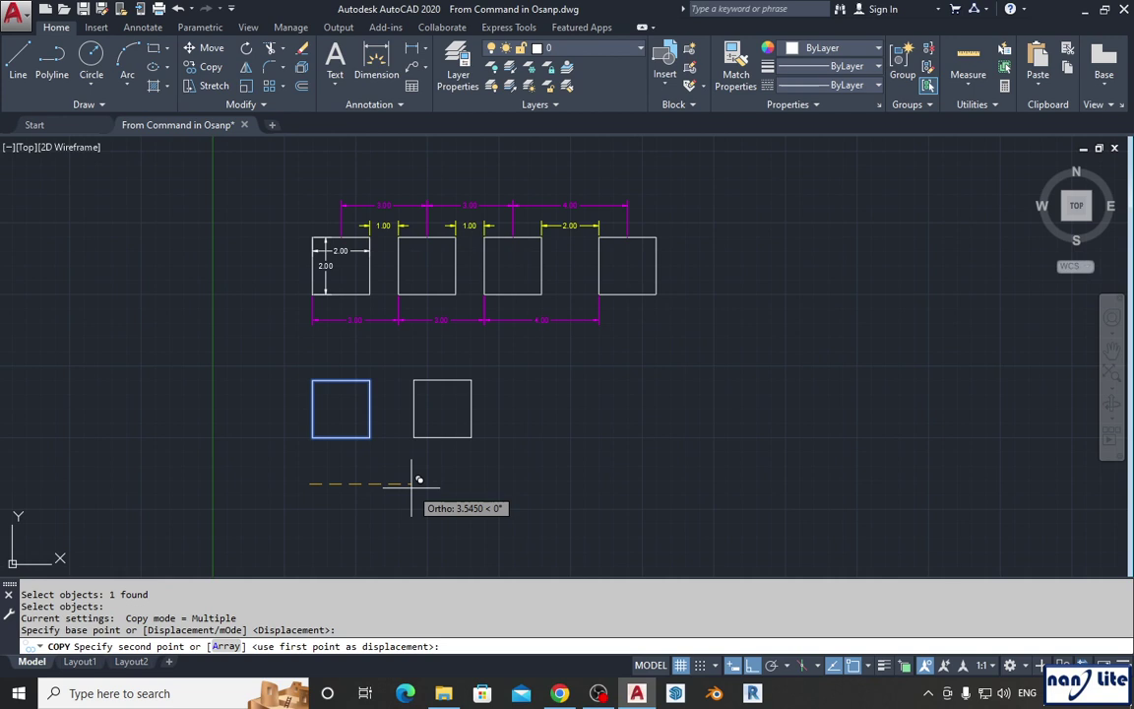
Place three copies of the lower square at 3, 6 and 10 units to the right
{"action": "type", "text": "3"}
{"action": "key", "text": "Return"}
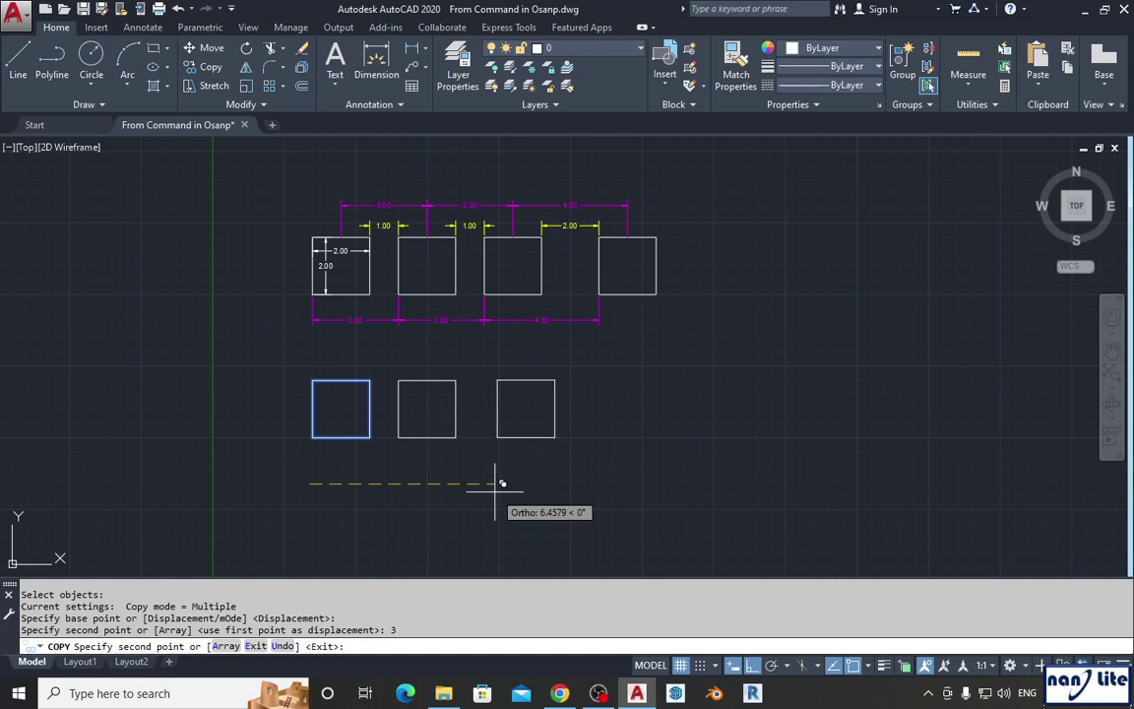
{"action": "type", "text": "6"}
{"action": "key", "text": "Return"}
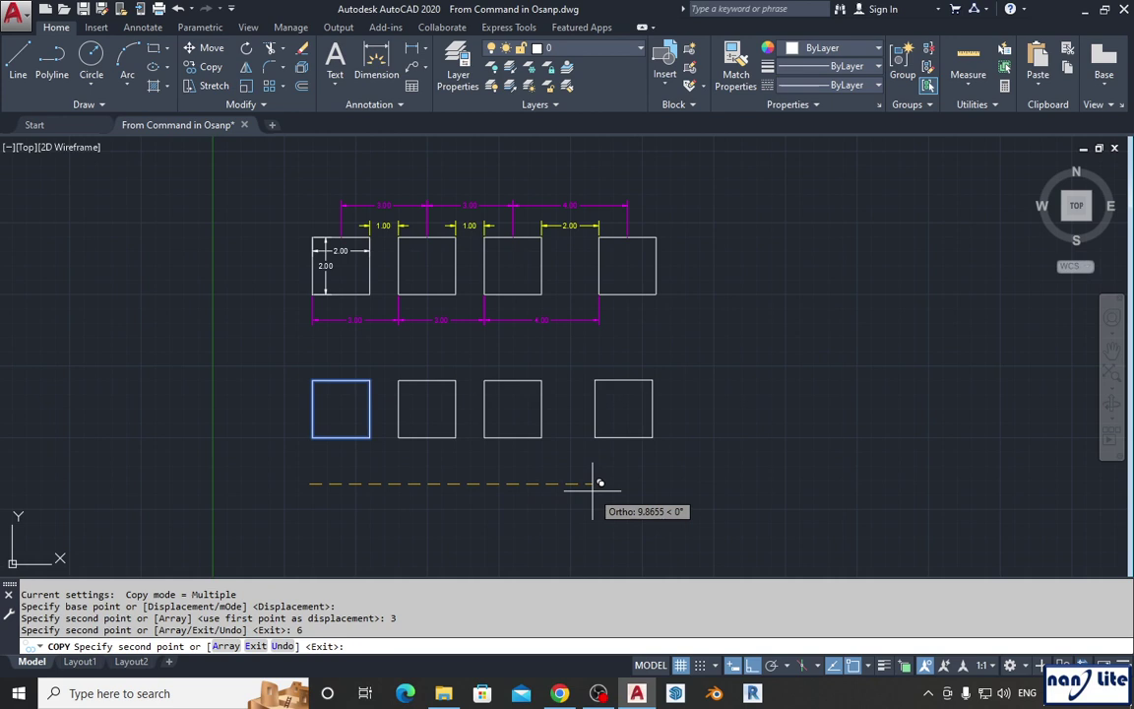
{"action": "type", "text": "10"}
{"action": "key", "text": "Return"}
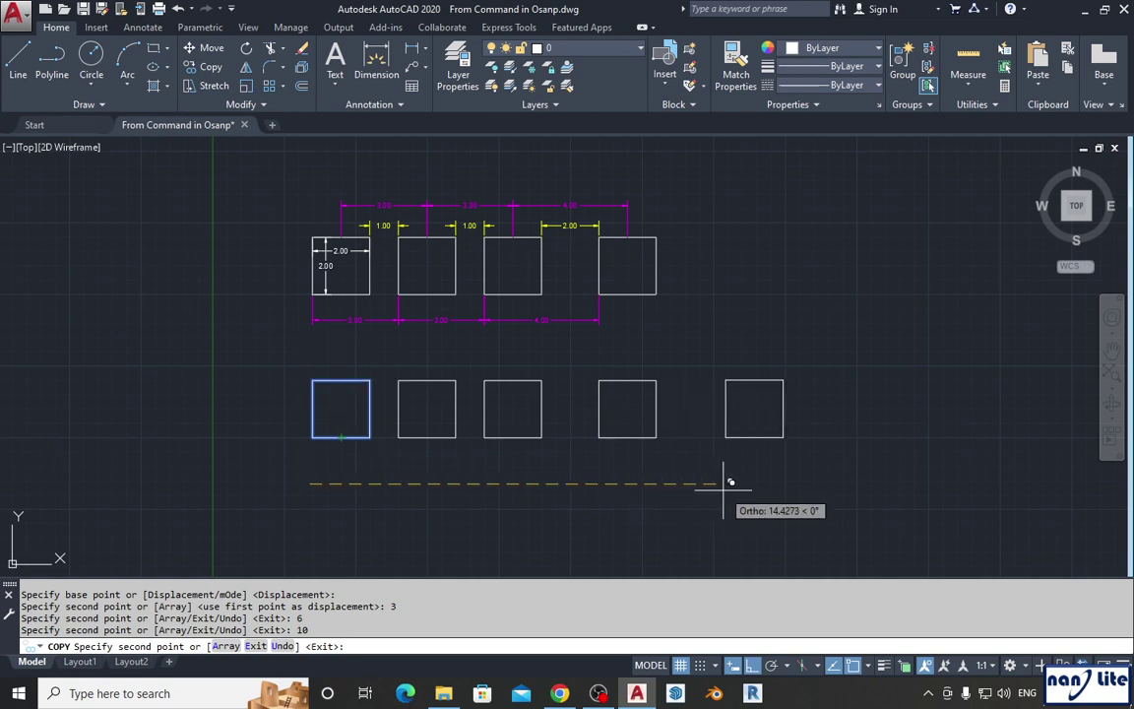
{"action": "key", "text": "Return"}
{"action": "middle_click_drag", "start_coordinate": [678, 489], "coordinate": [665, 469]}
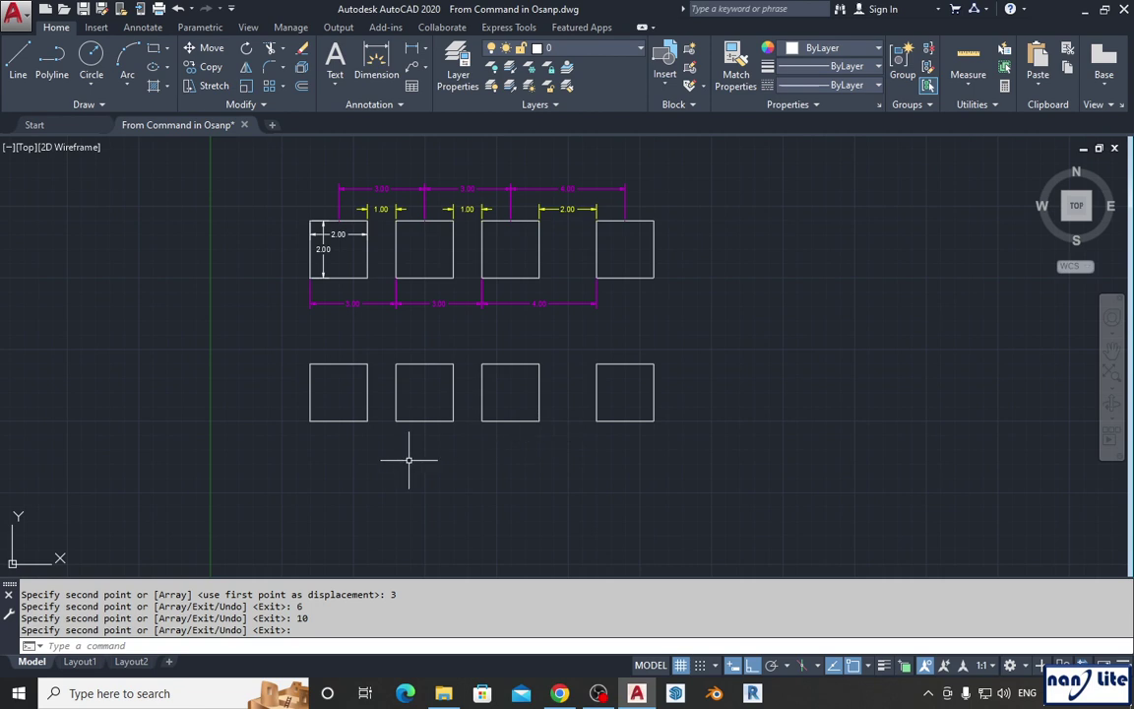
Copy the second row's leftmost square straight down and frame all three rows
{"action": "type", "text": "co"}
{"action": "key", "text": "Return"}
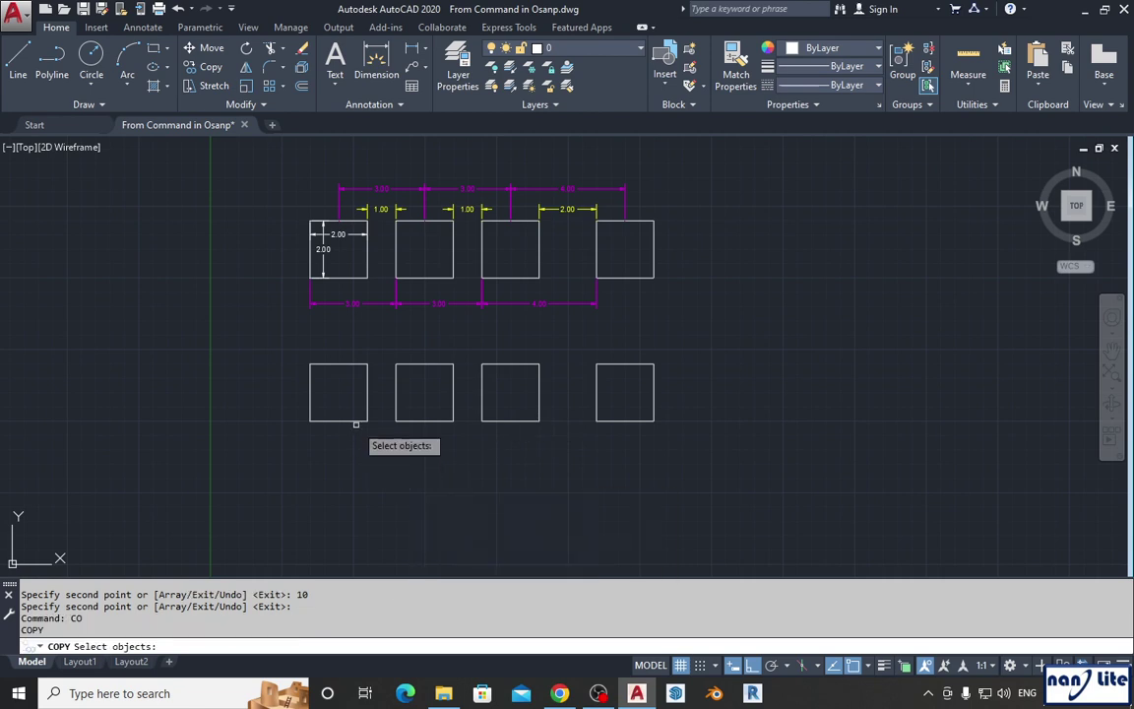
{"action": "left_click", "coordinate": [355, 422]}
{"action": "key", "text": "Return"}
{"action": "left_click", "coordinate": [748, 382]}
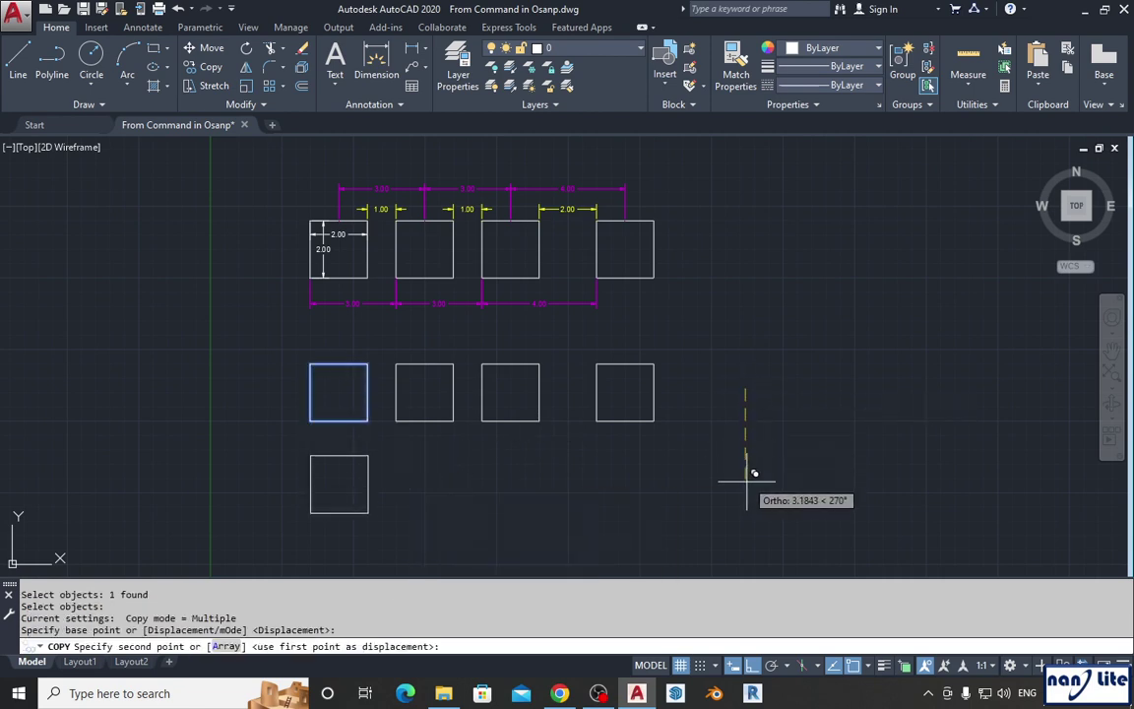
{"action": "middle_click_drag", "start_coordinate": [748, 475], "coordinate": [724, 386]}
{"action": "left_click", "coordinate": [722, 397]}
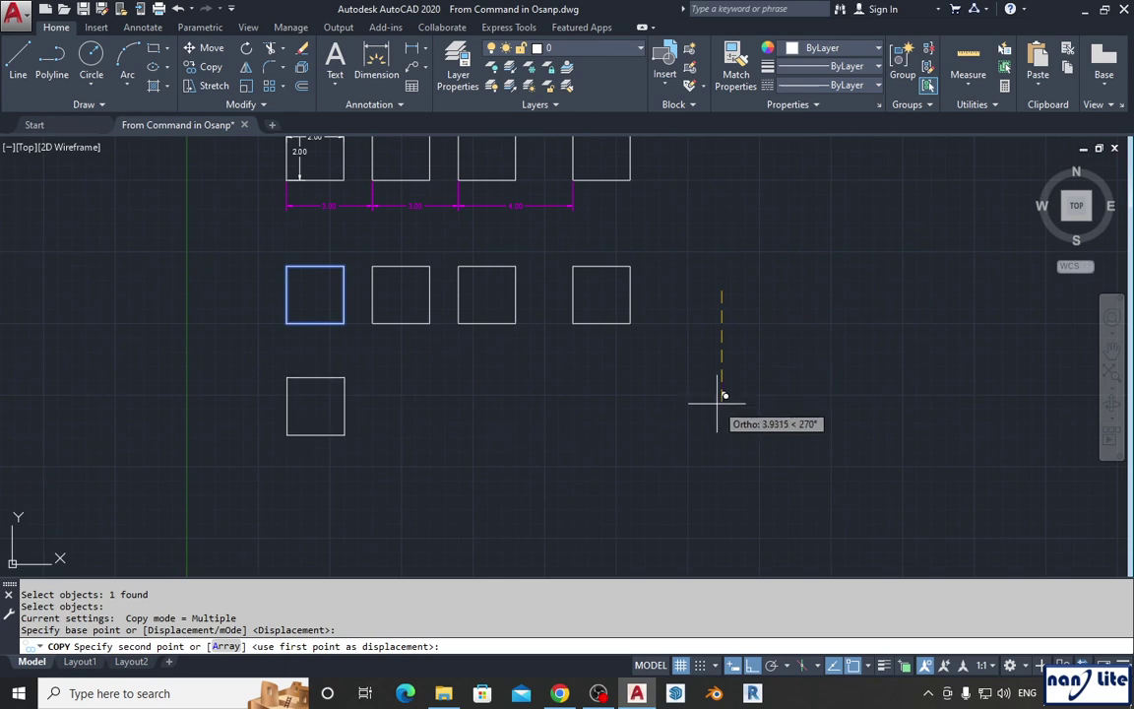
{"action": "key", "text": "Return"}
{"action": "mouse_move", "coordinate": [679, 423]}
{"action": "middle_mouse_down"}
{"action": "mouse_move", "coordinate": [615, 457]}
{"action": "mouse_move", "coordinate": [490, 474]}
{"action": "middle_mouse_up"}
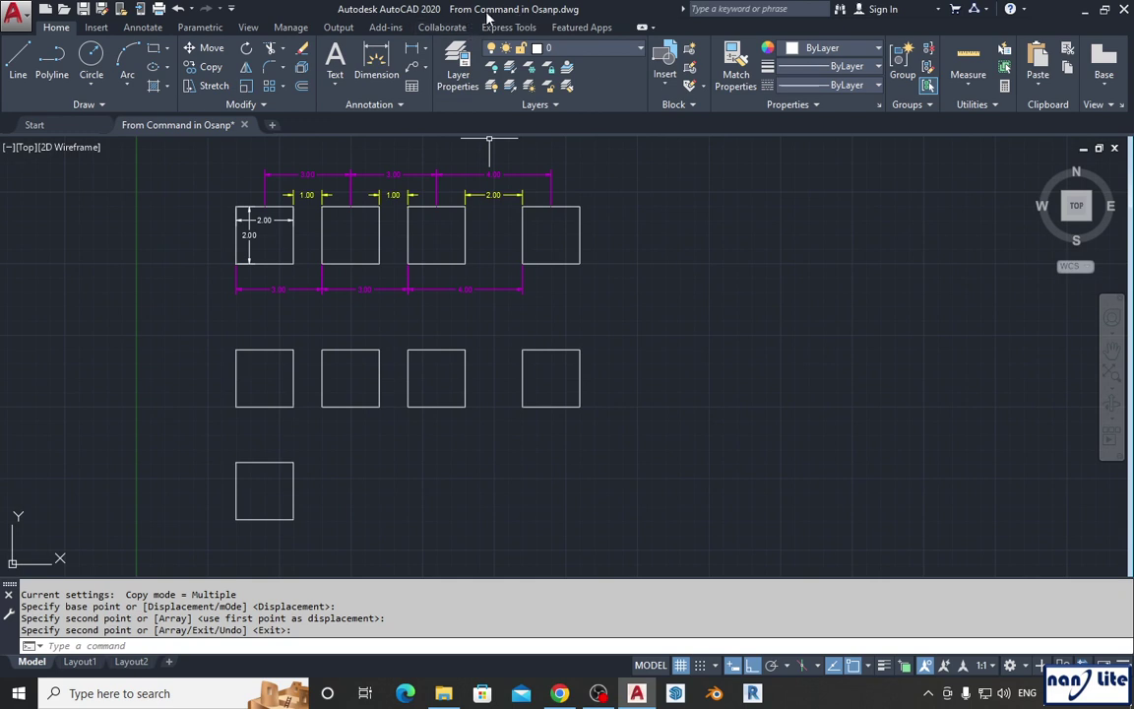
{"action": "middle_click_drag", "start_coordinate": [351, 467], "coordinate": [386, 448]}
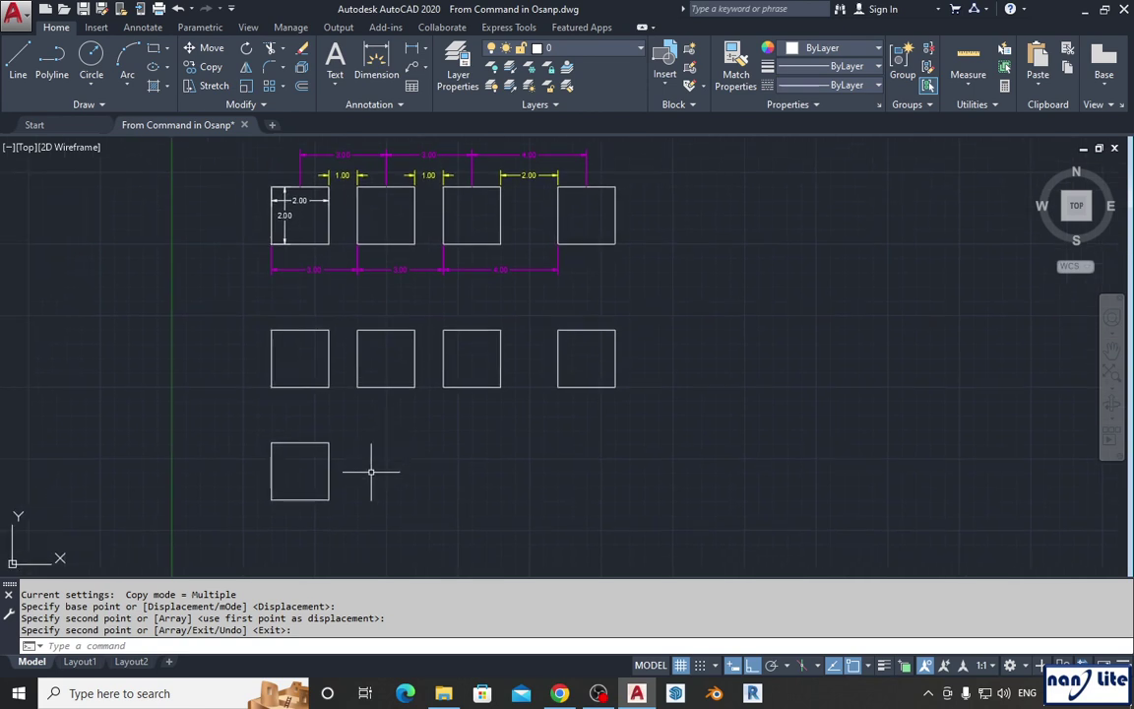
Window-select the bottom square to copy, using its top-left corner as base point, and toggle Ortho
{"action": "key", "text": "Return"}
{"action": "type", "text": "co"}
{"action": "key", "text": "Return"}
{"action": "left_click", "coordinate": [343, 526]}
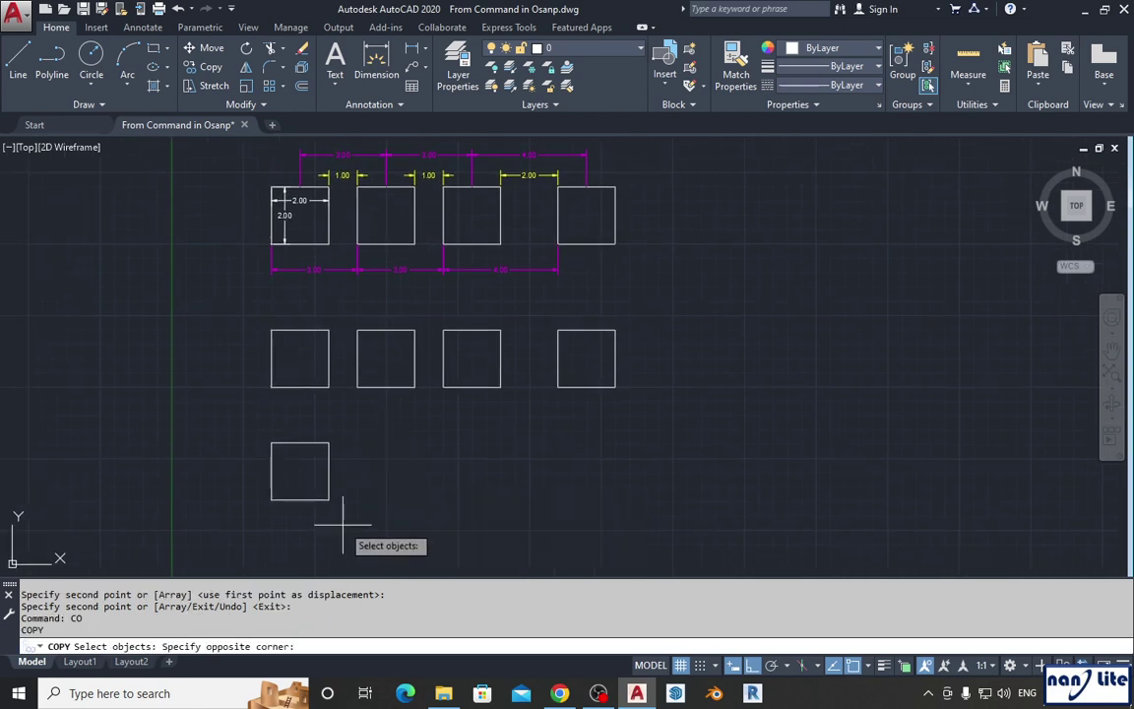
{"action": "left_click", "coordinate": [300, 488]}
{"action": "key", "text": "Return"}
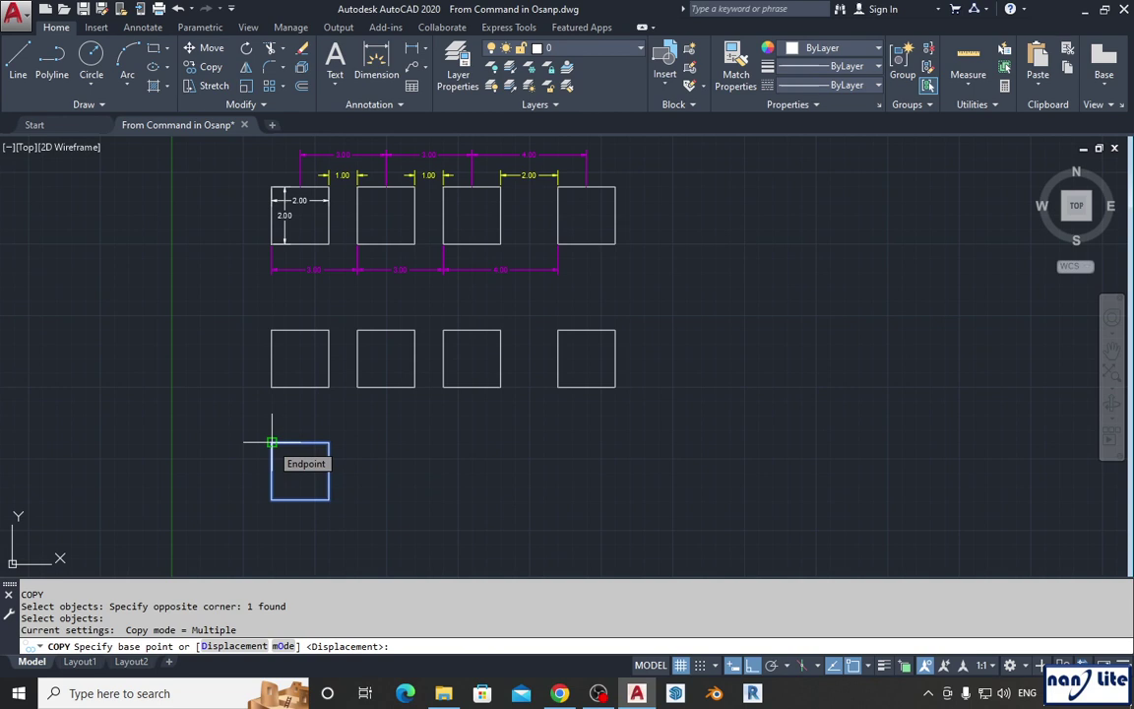
{"action": "left_click", "coordinate": [272, 442]}
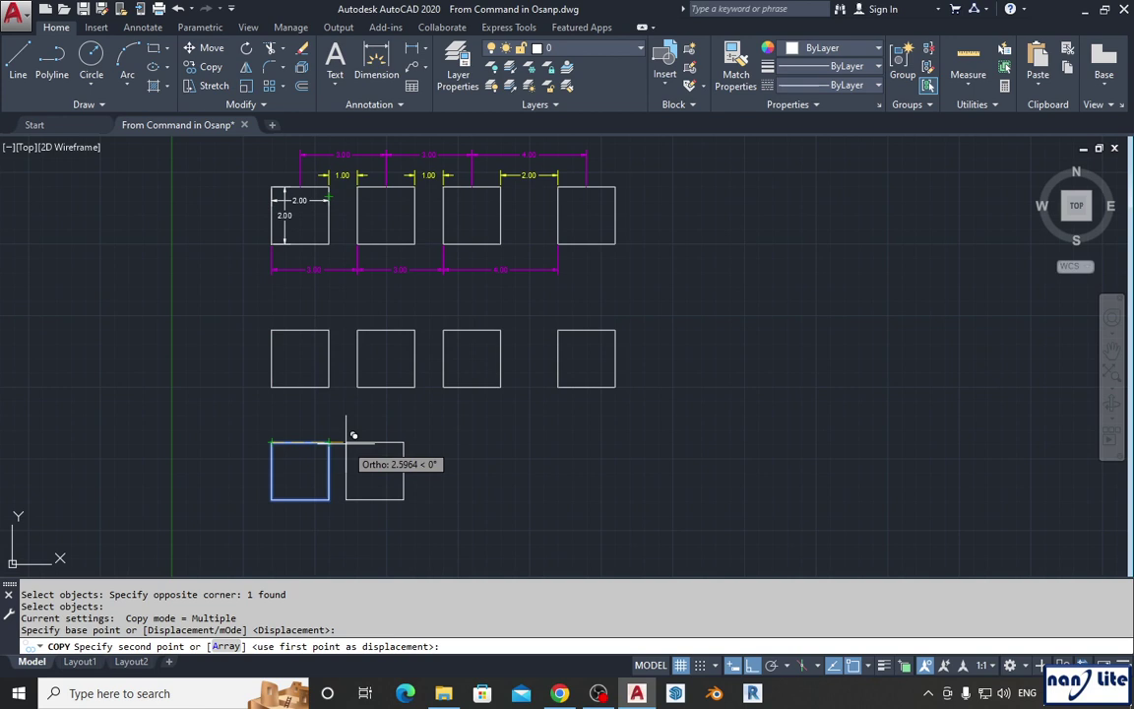
{"action": "key", "text": "F8"}
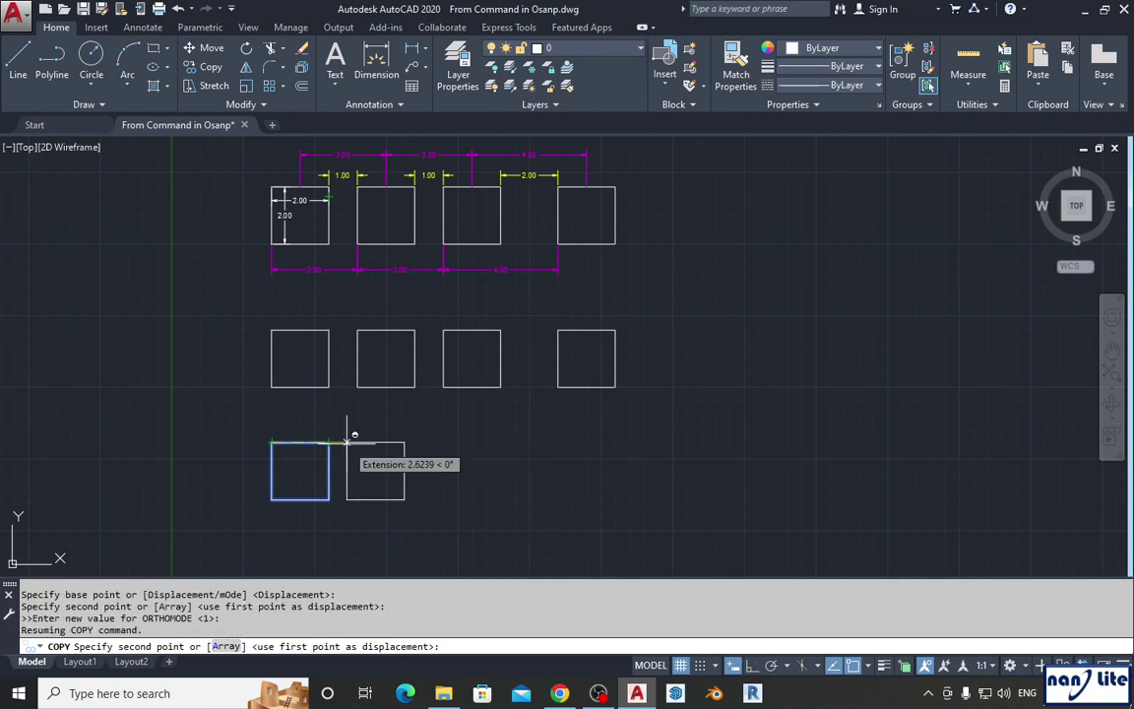
Use the From snap to place a copy 1 unit past the first square's top-right corner
{"action": "right_click", "coordinate": [346, 440], "text": "shift"}
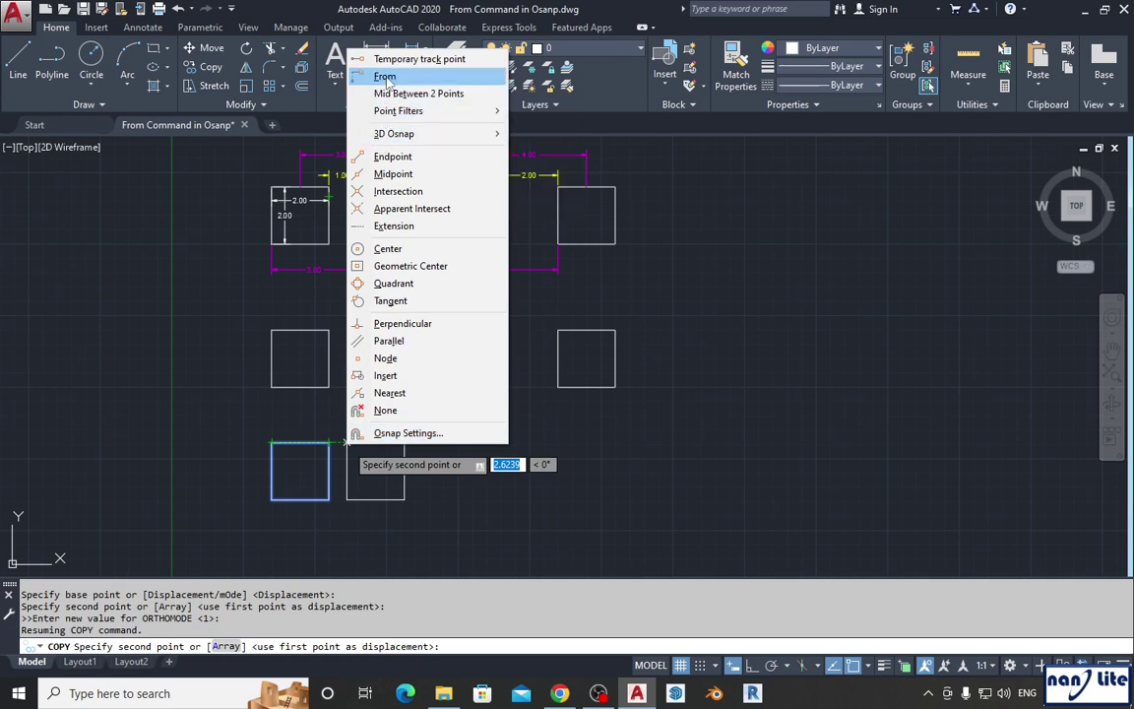
{"action": "left_click", "coordinate": [386, 77]}
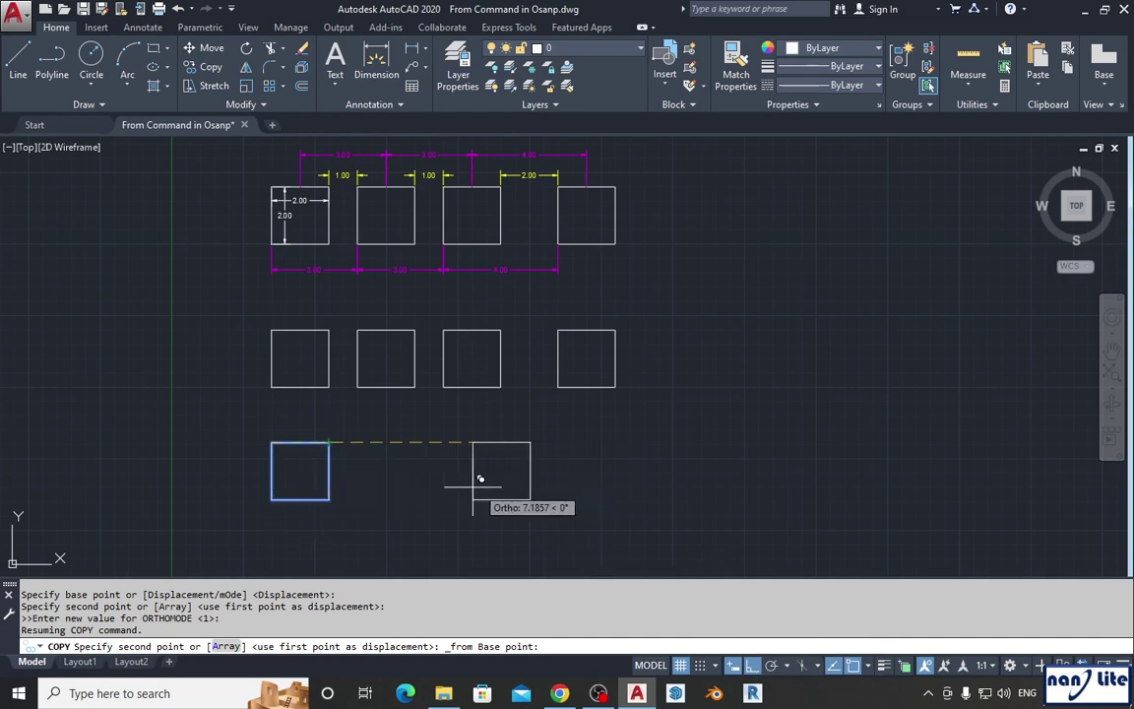
{"action": "left_click", "coordinate": [334, 434]}
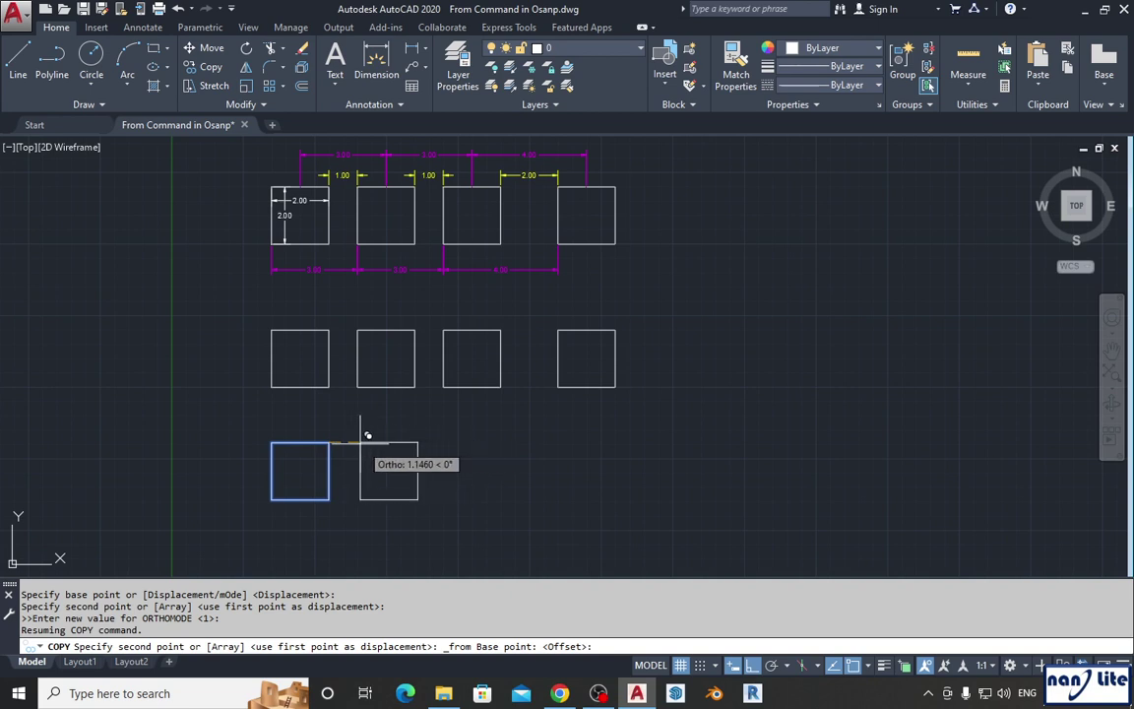
{"action": "type", "text": "1"}
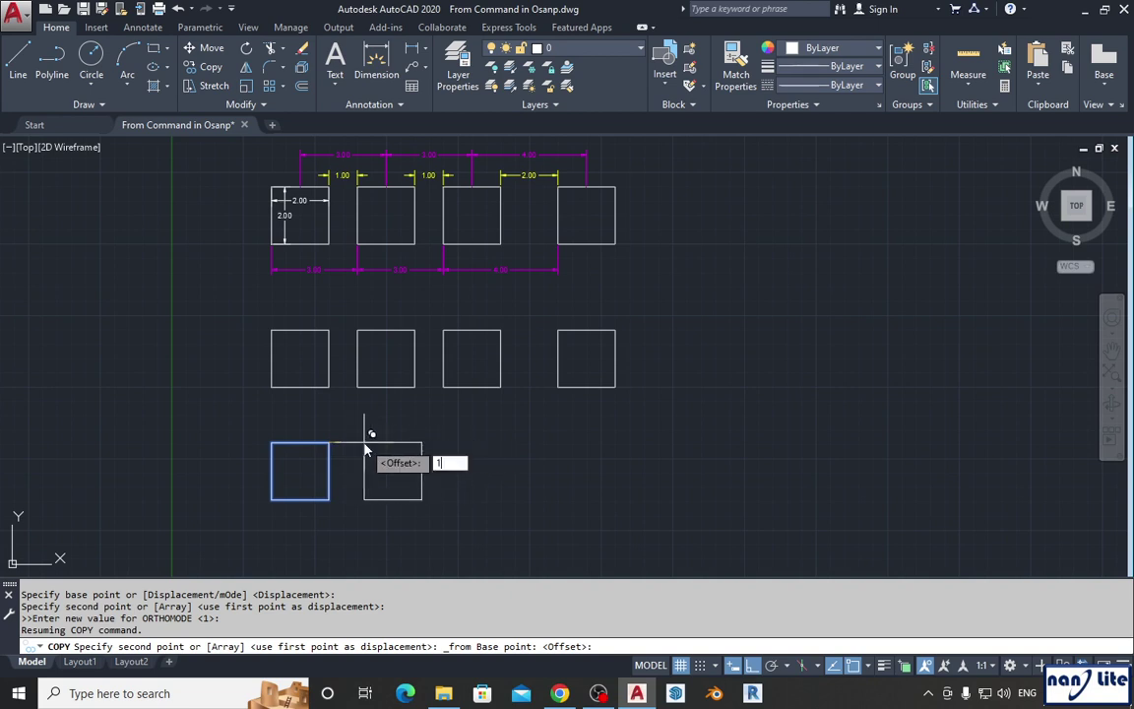
{"action": "key", "text": "Return"}
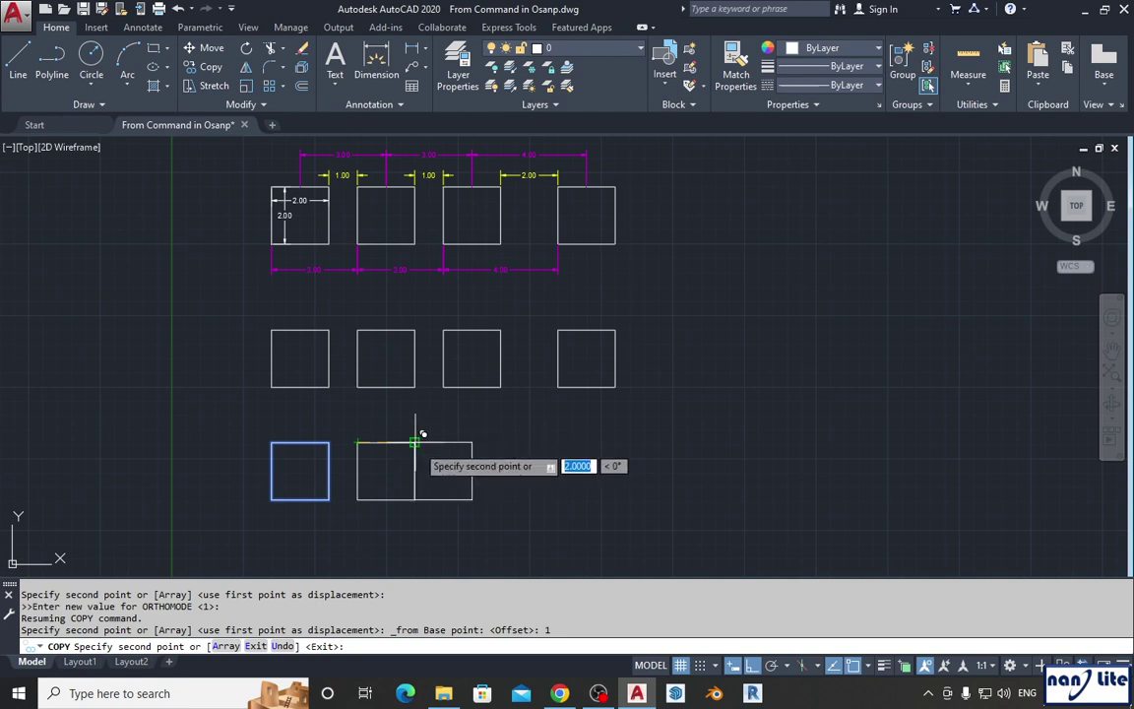
{"action": "key", "text": "F8"}
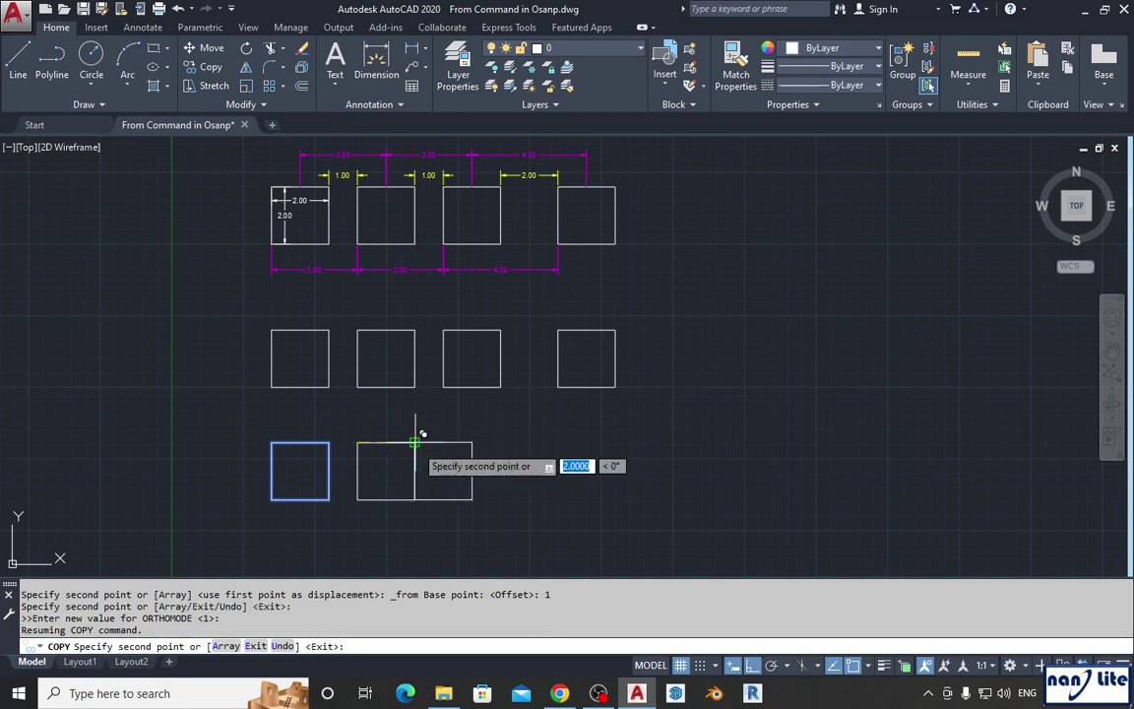
{"action": "key", "text": "F8"}
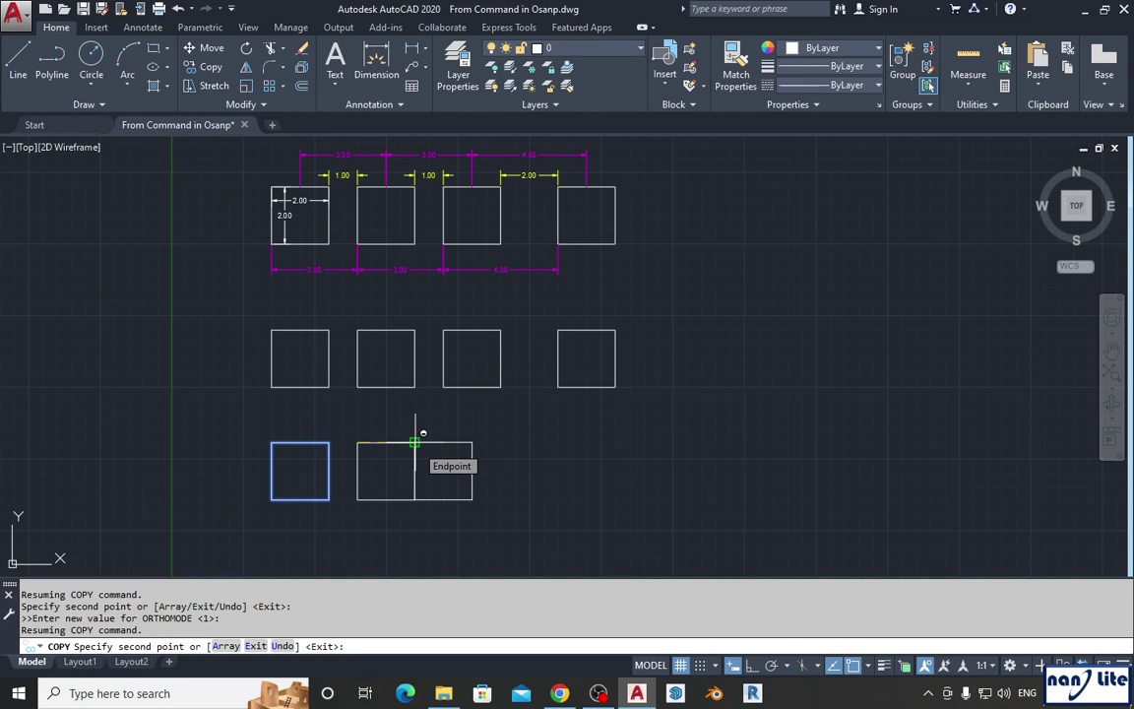
Place the third square 1 unit past the second square's top-right corner with From
{"action": "right_click", "coordinate": [415, 433], "text": "shift"}
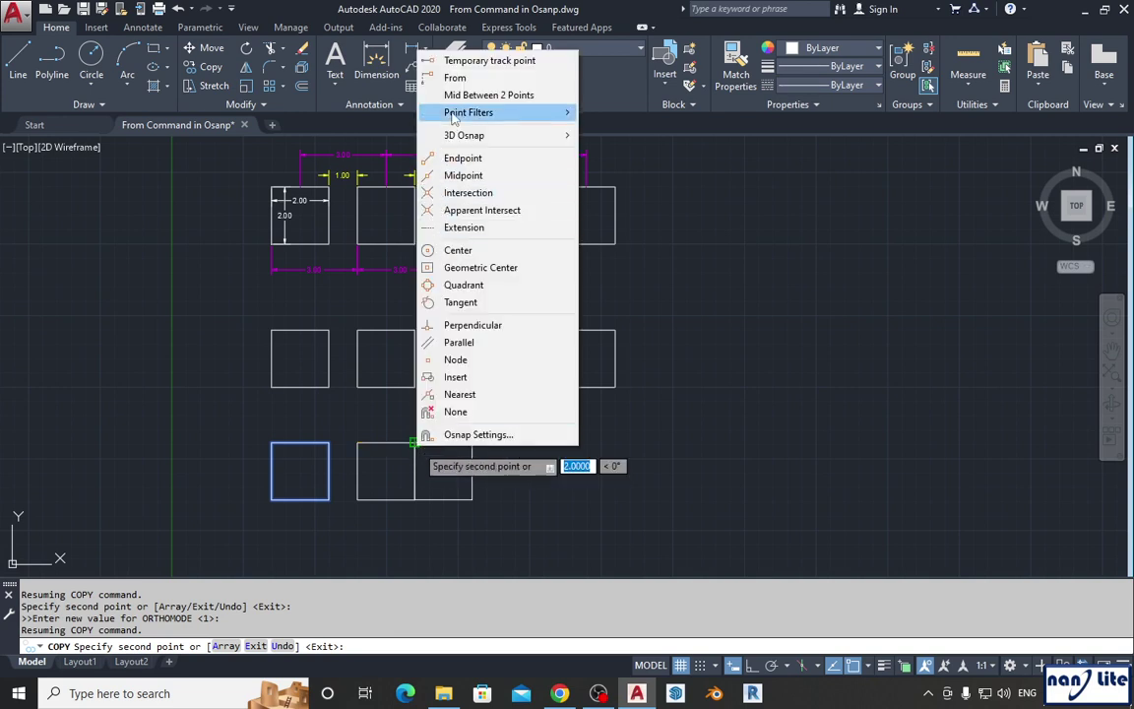
{"action": "left_click", "coordinate": [465, 83]}
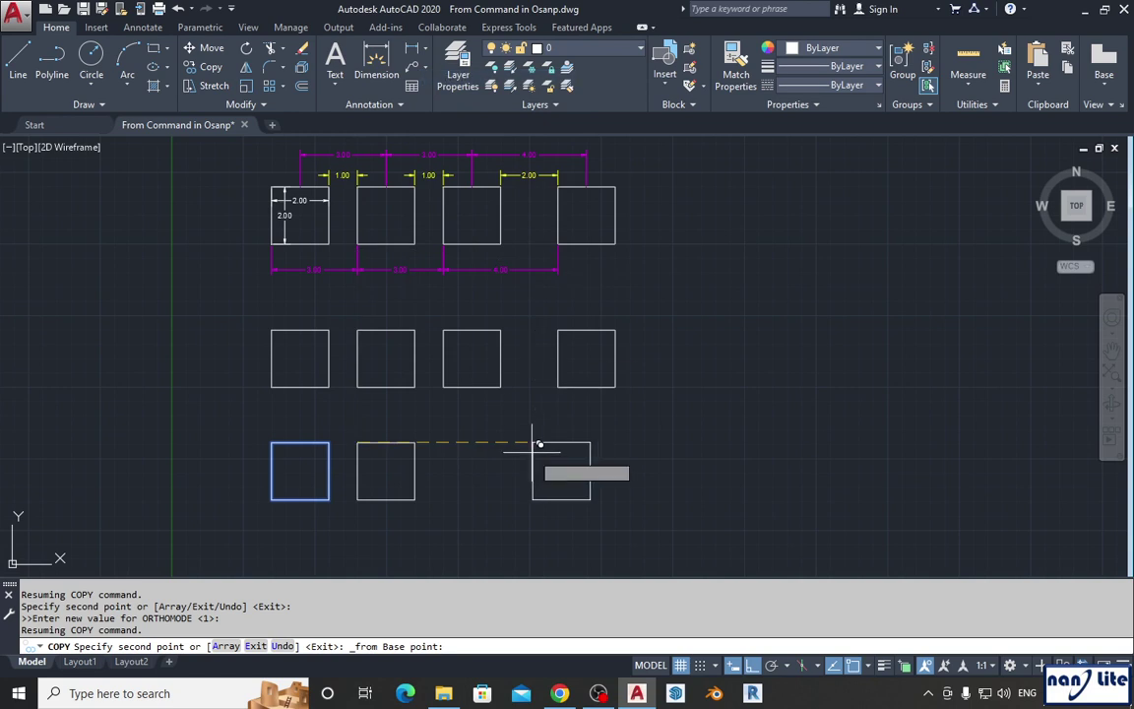
{"action": "left_click", "coordinate": [414, 442]}
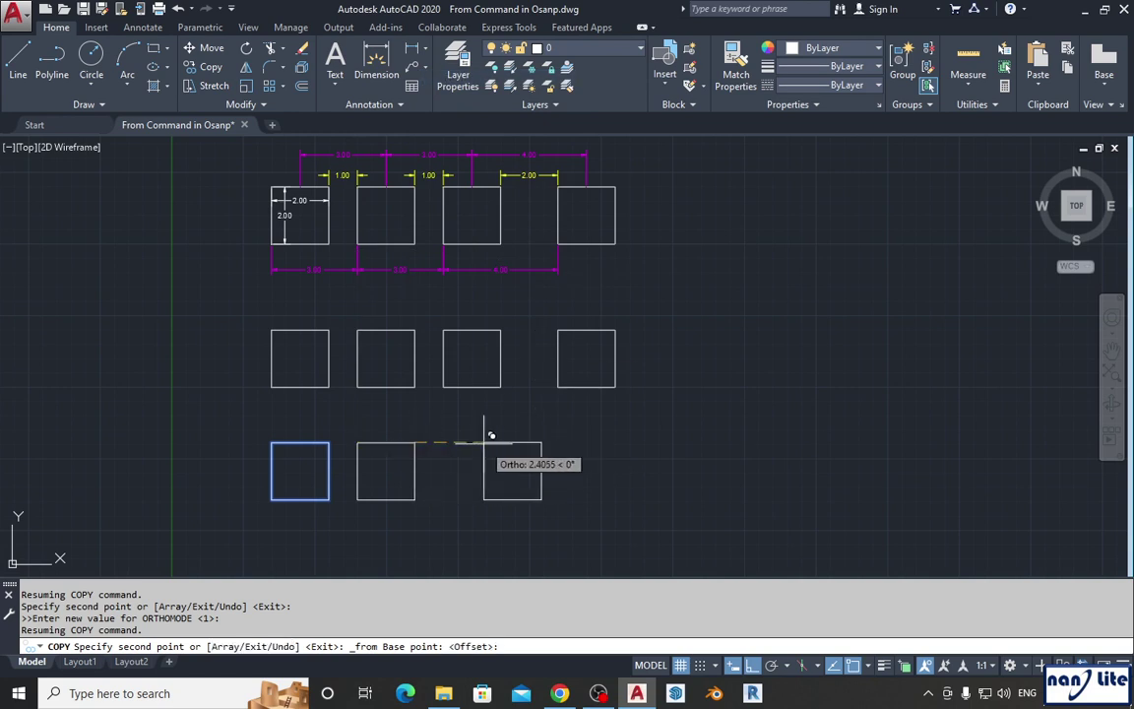
{"action": "type", "text": "1"}
{"action": "key", "text": "Return"}
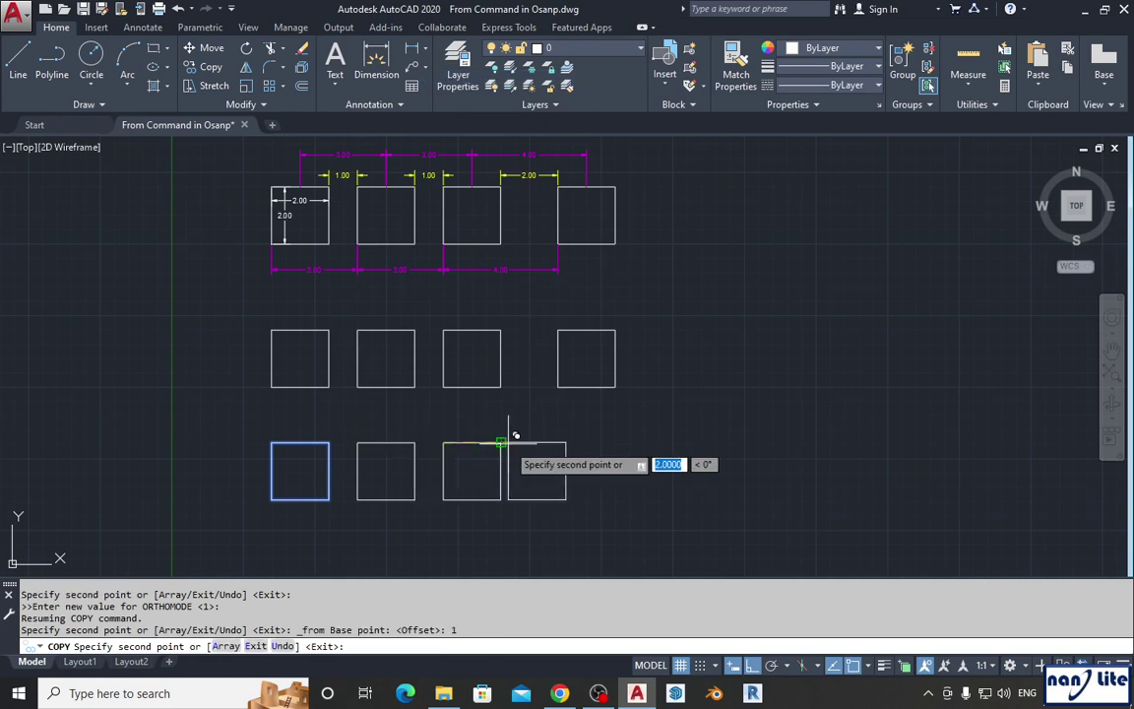
Place the fourth square 2 units past the third square's top-right corner, ending COPY
{"action": "right_click", "coordinate": [514, 435], "text": "shift"}
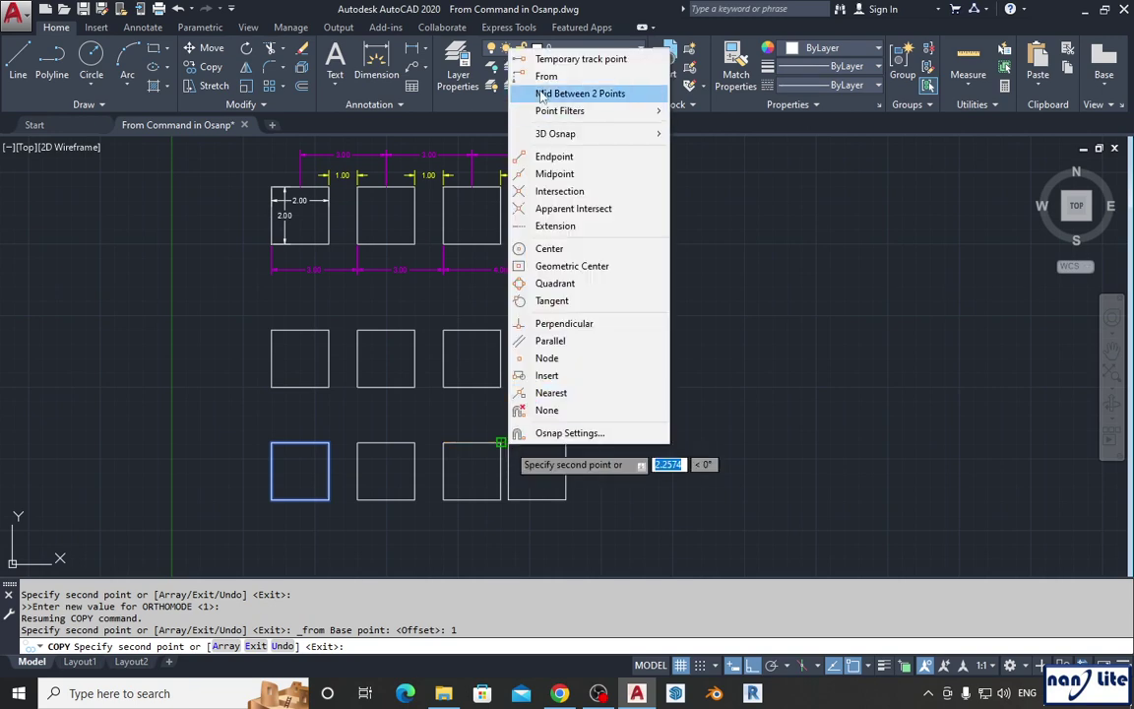
{"action": "left_click", "coordinate": [544, 76]}
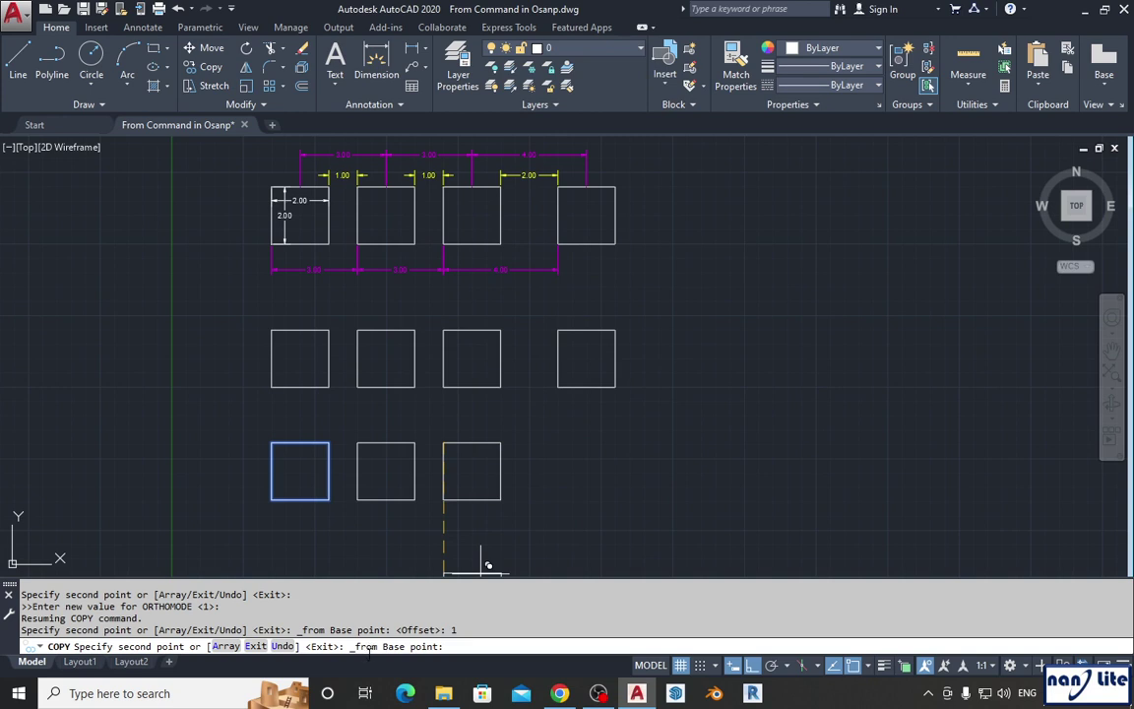
{"action": "left_click", "coordinate": [502, 443]}
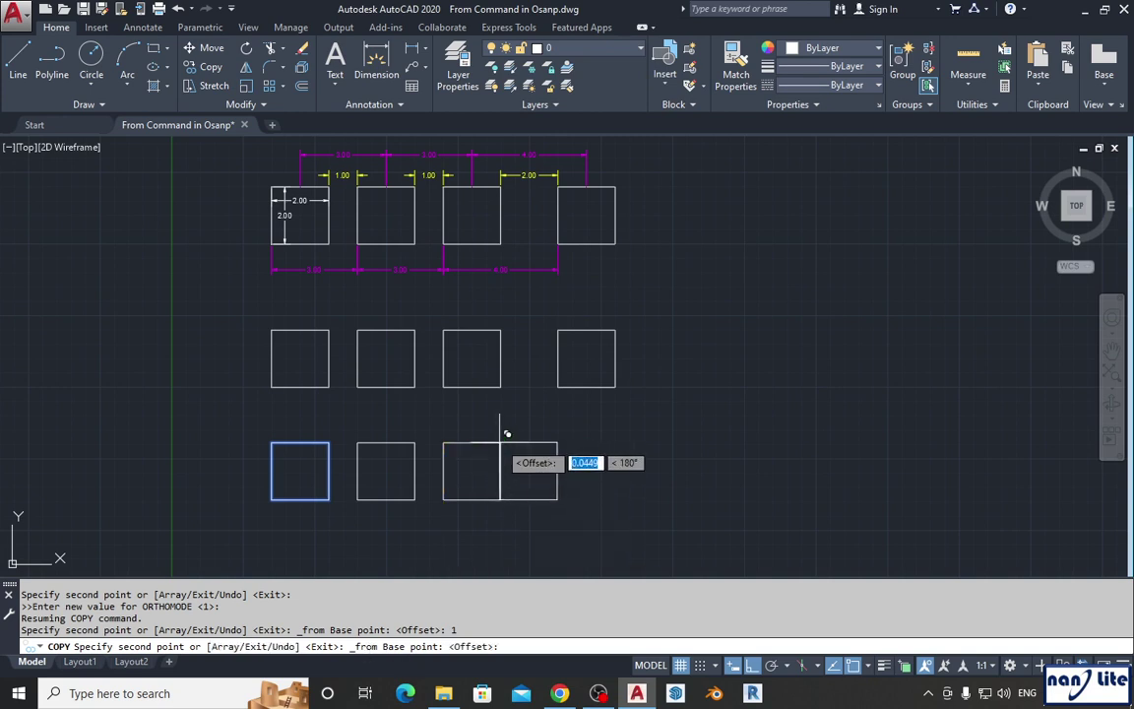
{"action": "type", "text": "2"}
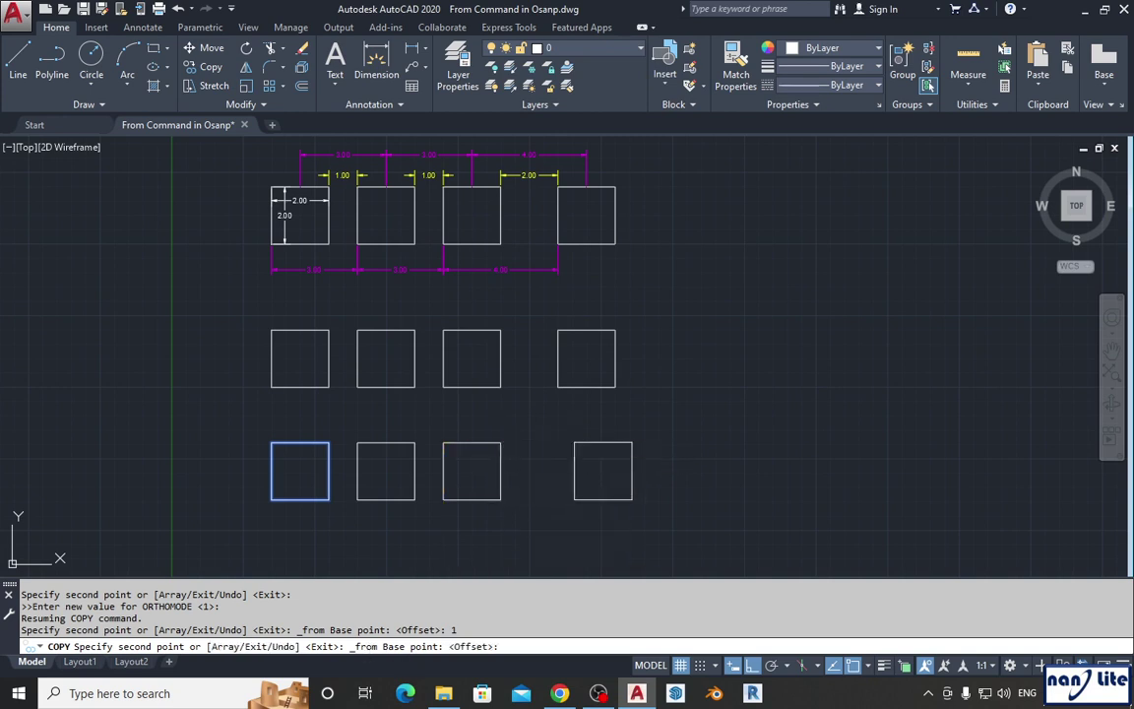
{"action": "key", "text": "Return"}
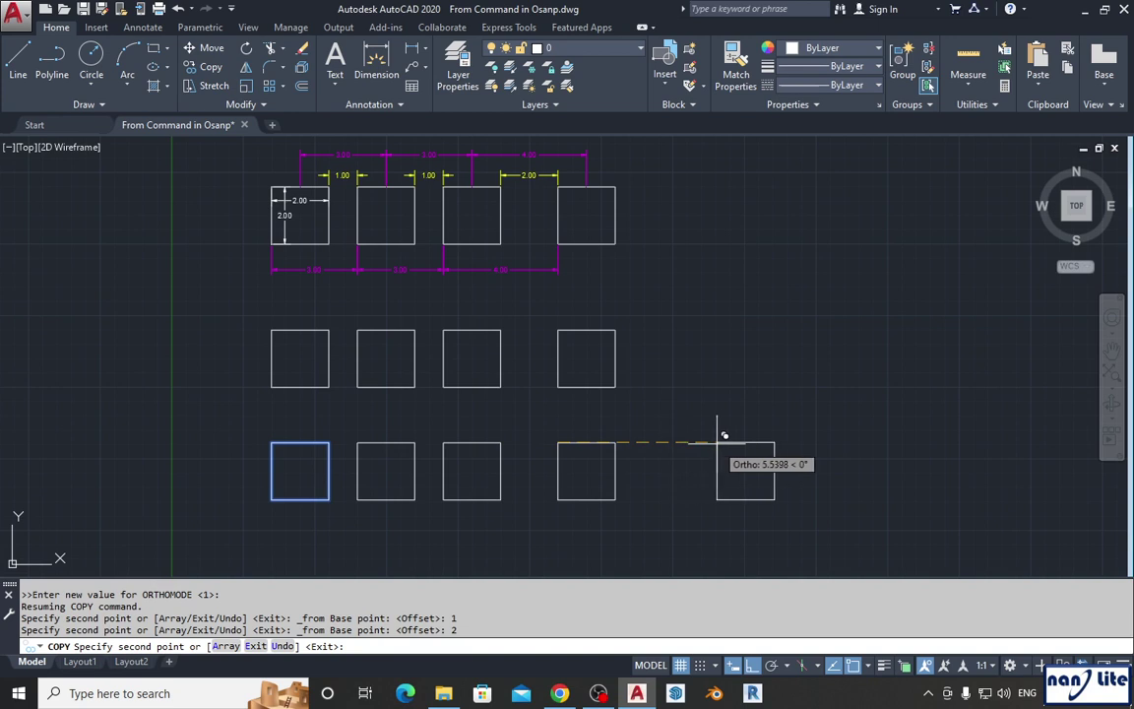
{"action": "key", "text": "Return"}
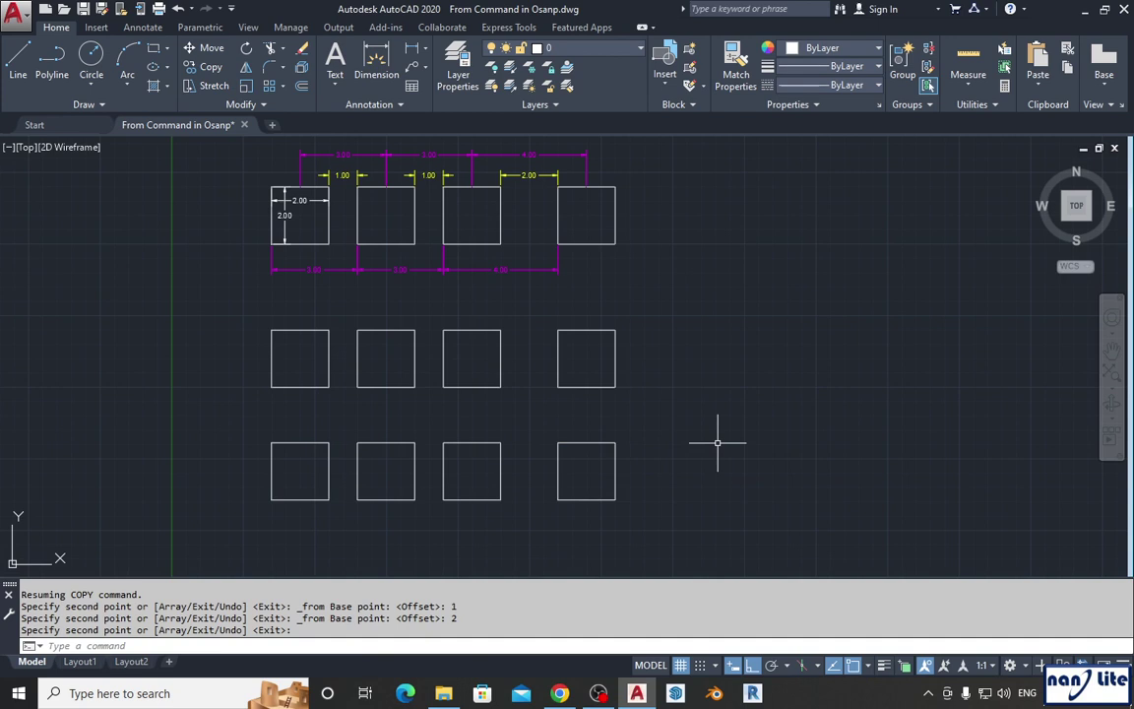
{"action": "right_click", "coordinate": [652, 459], "text": "shift"}
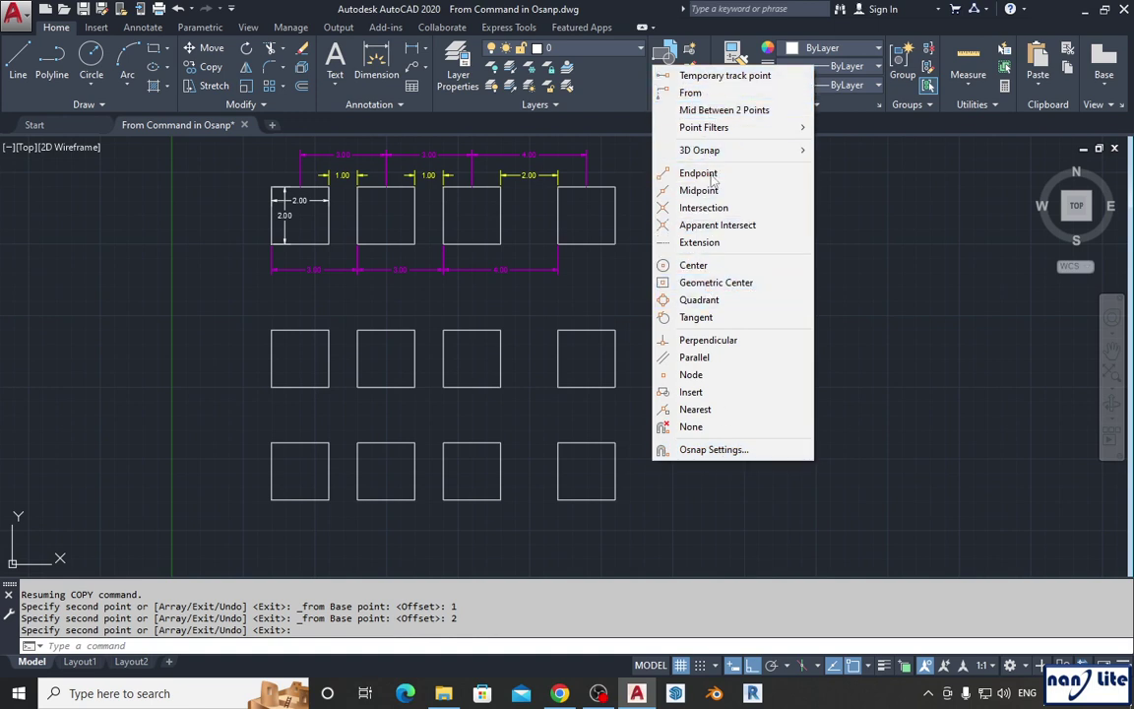
{"action": "left_click", "coordinate": [694, 450]}
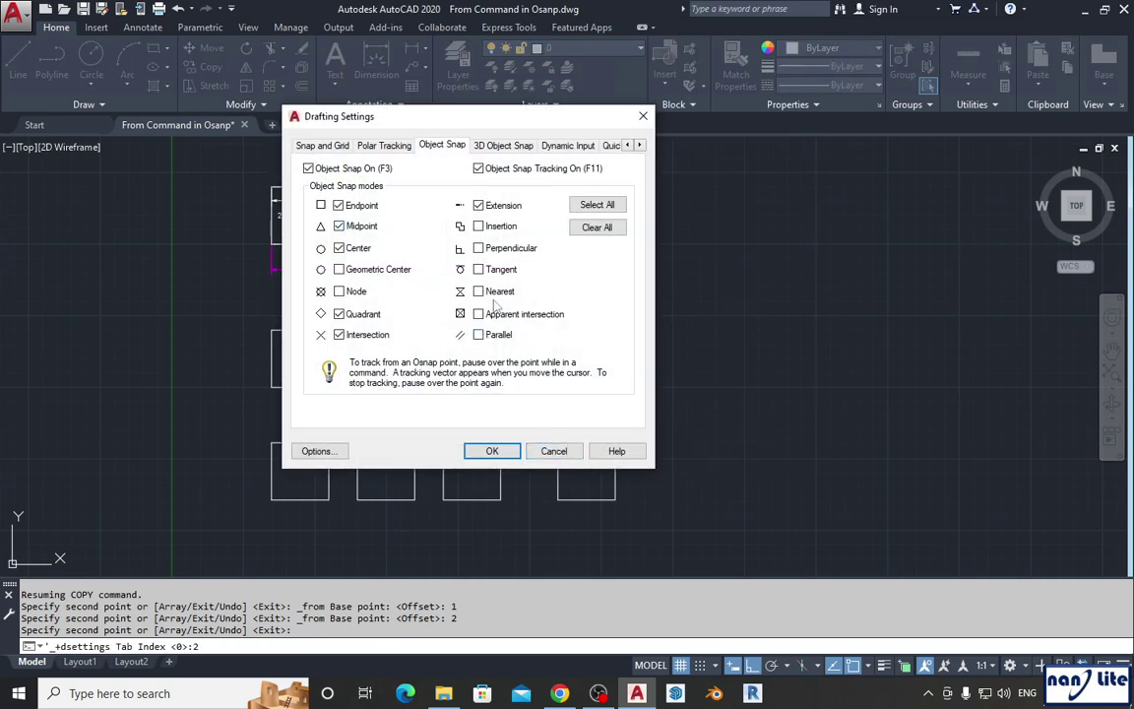
{"action": "left_click", "coordinate": [552, 450]}
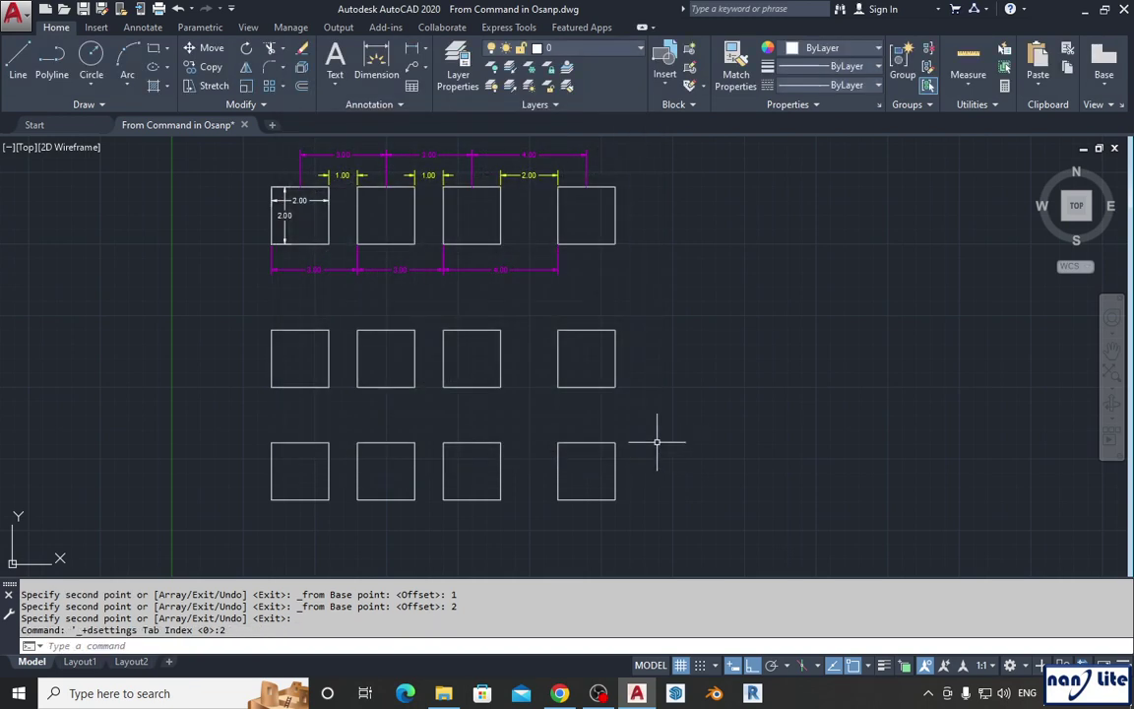
{"action": "right_click", "coordinate": [645, 451], "text": "shift"}
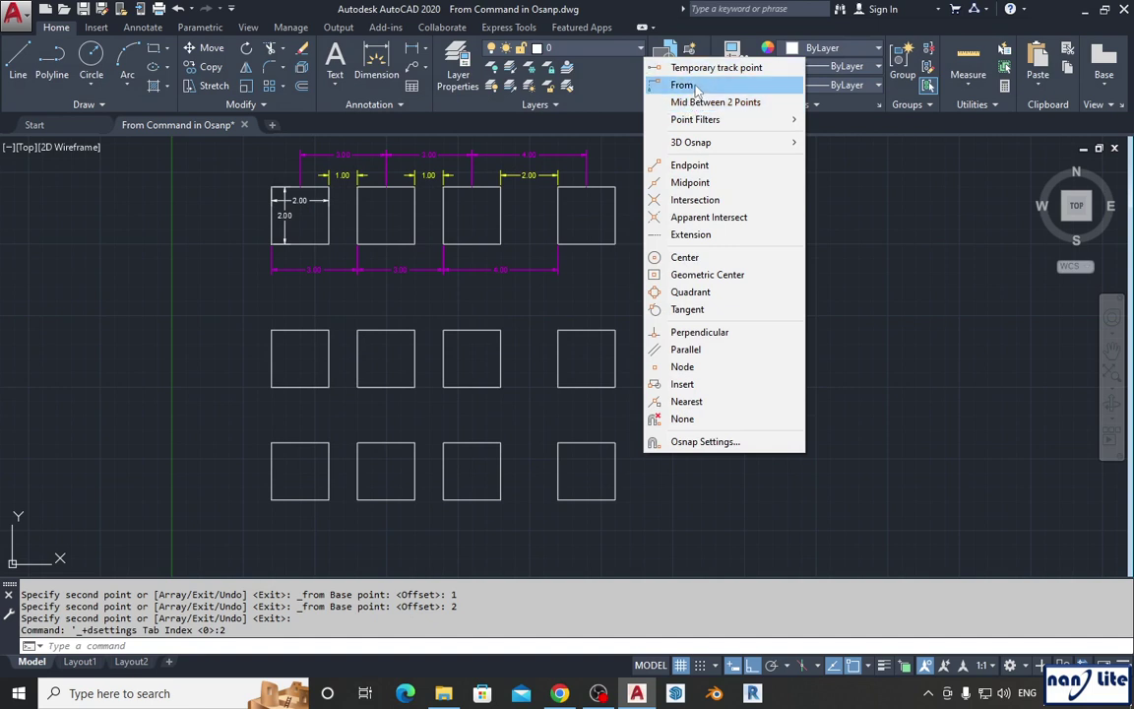
{"action": "left_click", "coordinate": [461, 360]}
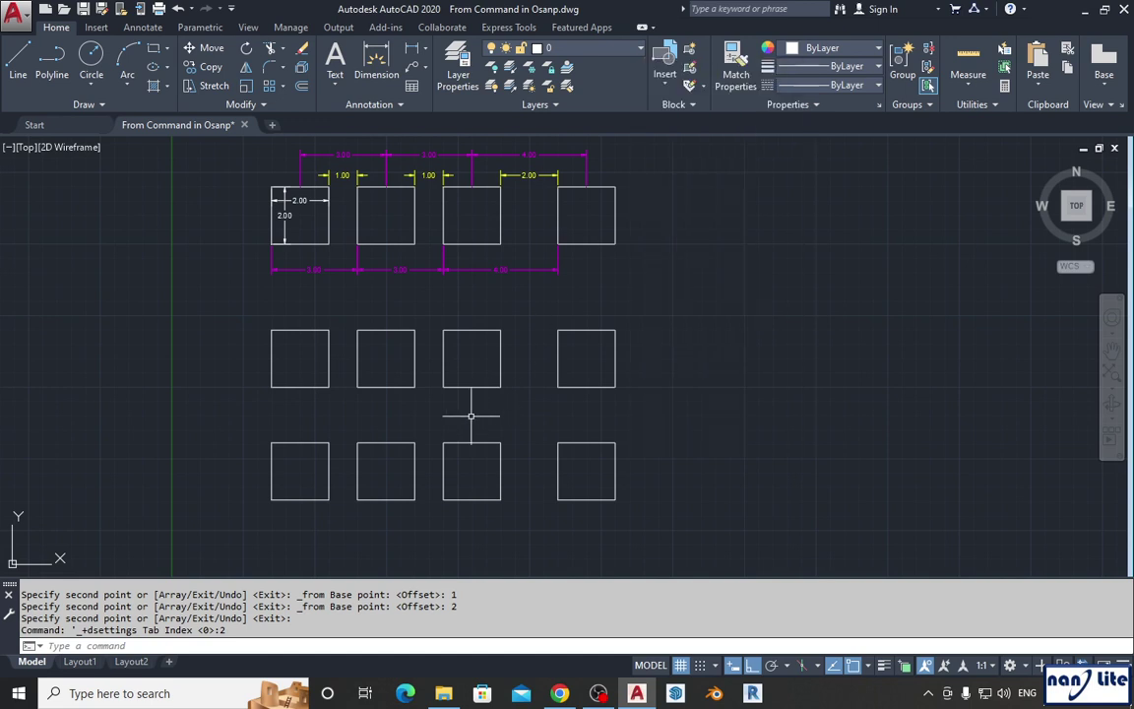